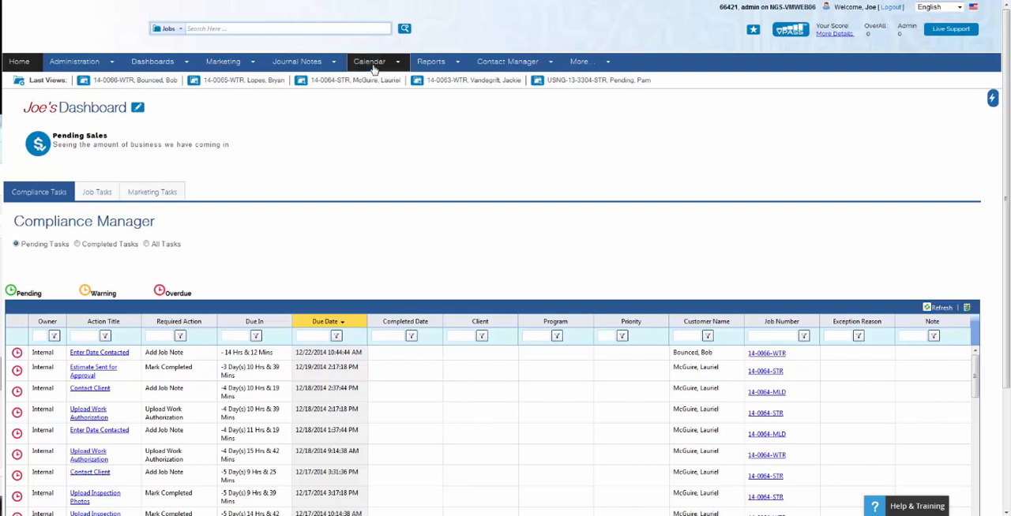
Open the calendar and switch its view to Group Calendar
mouse_move(371, 65)
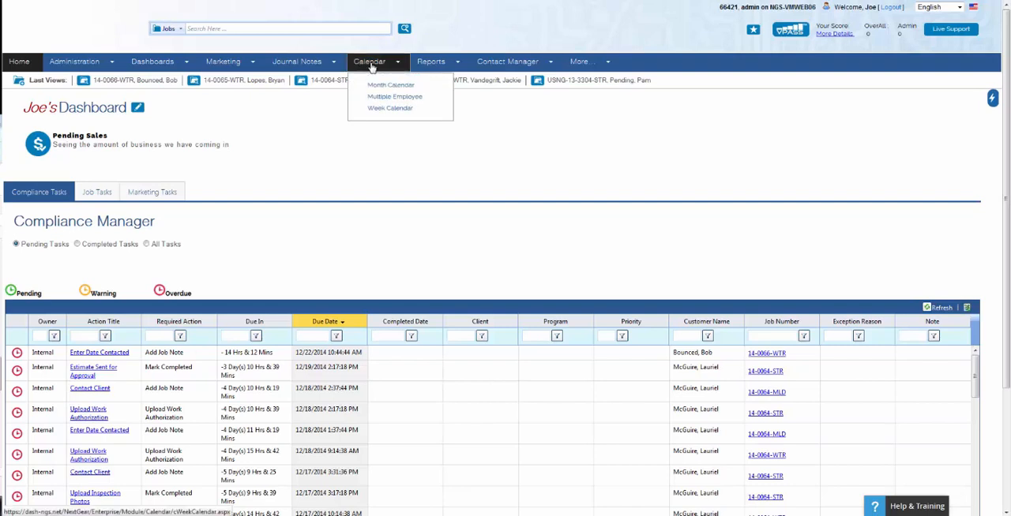
click(371, 66)
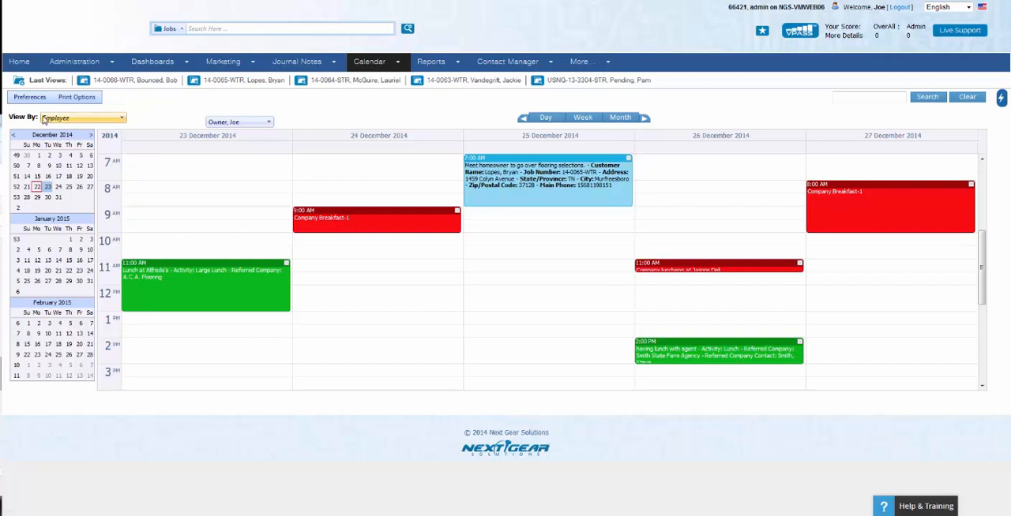
click(44, 119)
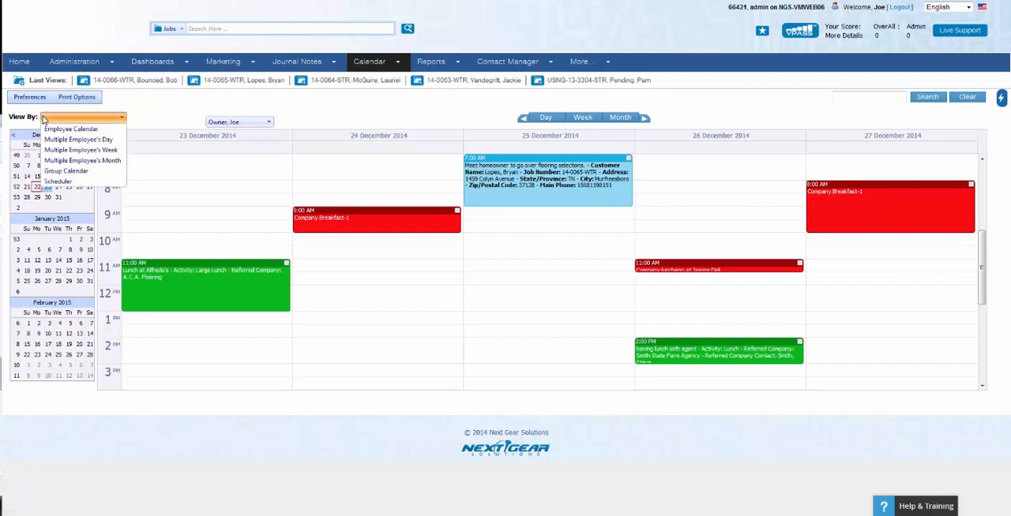
click(63, 172)
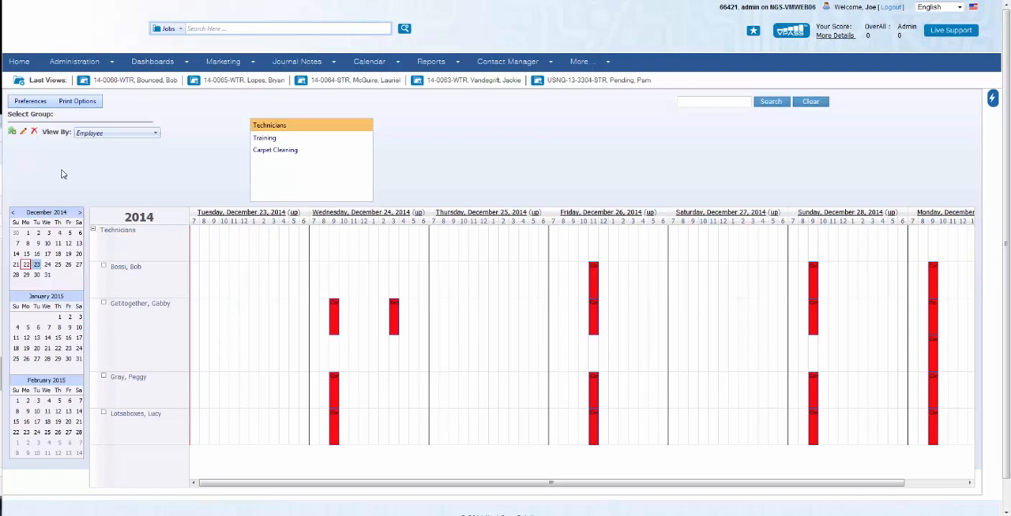
Create a new calendar group named Estimators with five selected employees as members
click(12, 135)
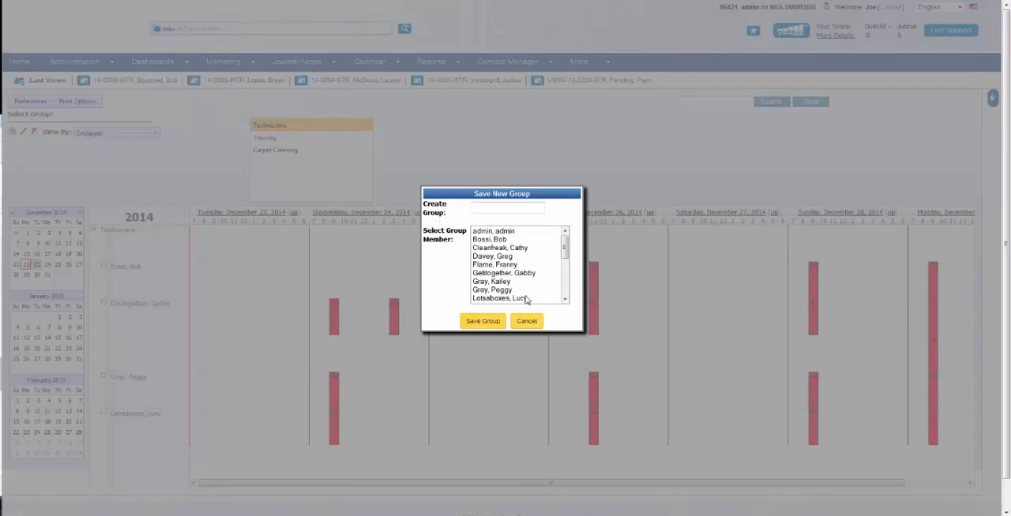
click(508, 207)
text(Estimators)
click(506, 240)
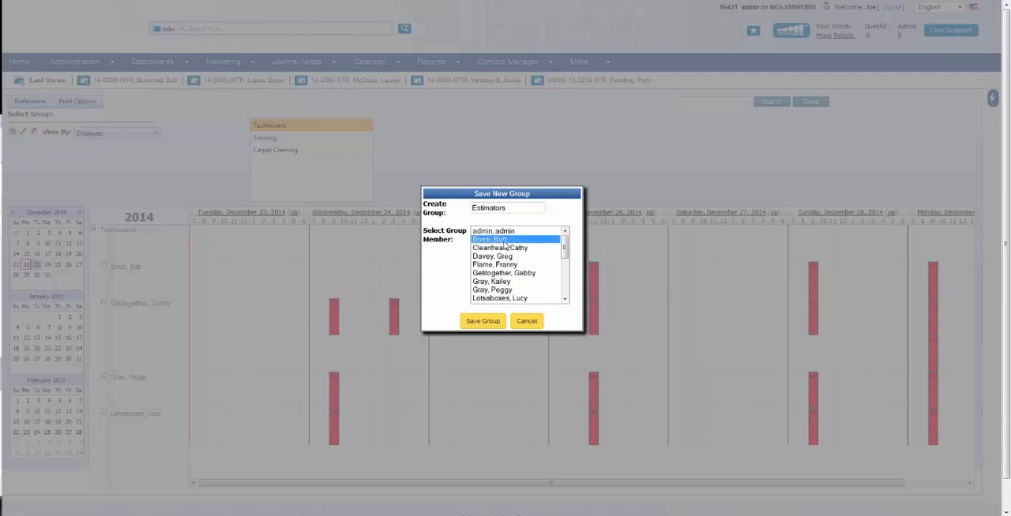
ctrl+click(499, 256)
ctrl+click(502, 273)
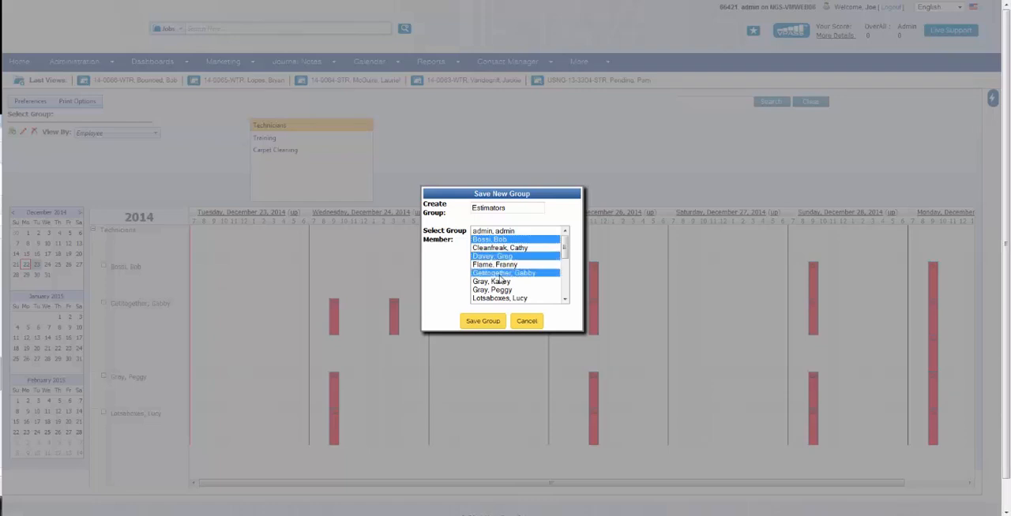
ctrl+click(500, 282)
ctrl+click(506, 298)
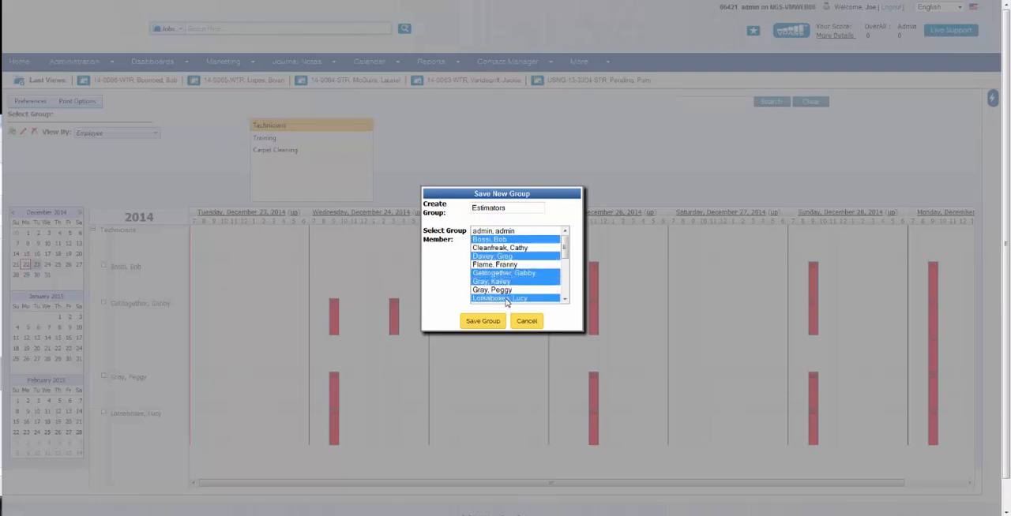
click(483, 322)
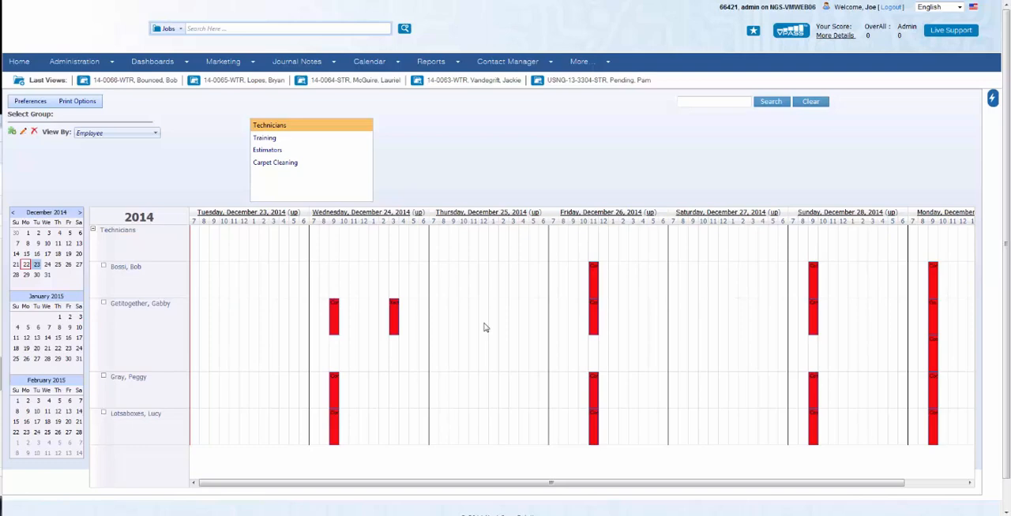
Display the Estimators group and review its members' schedules
click(266, 153)
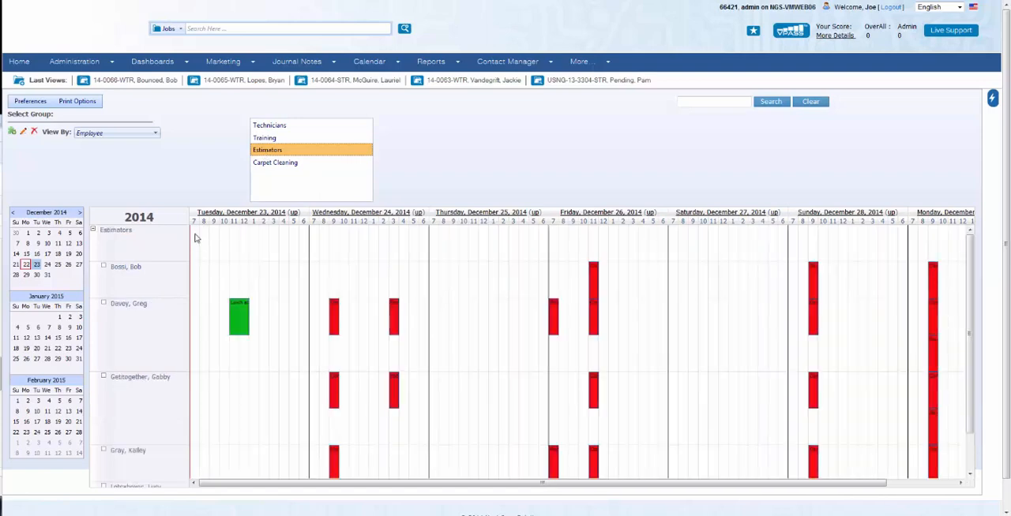
scroll(241, 297, down, 1)
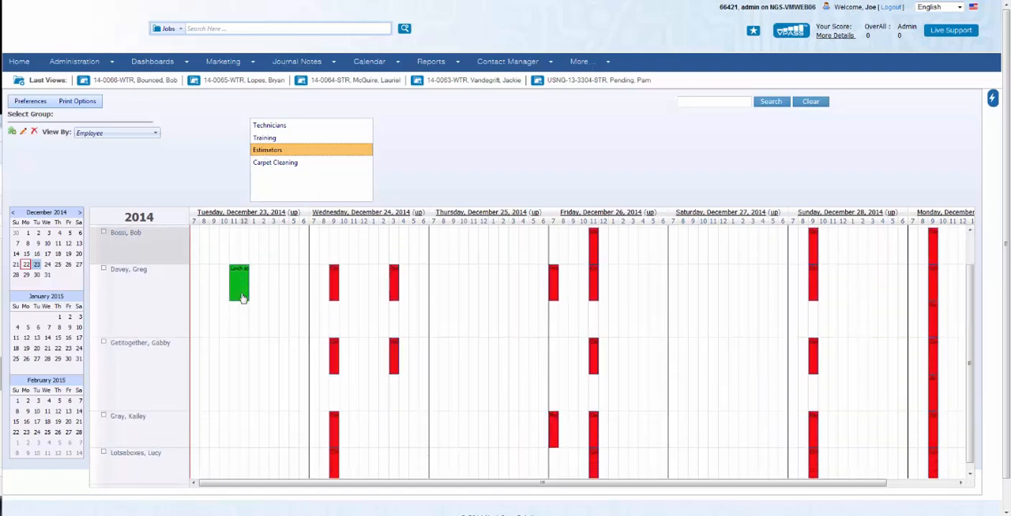
scroll(265, 331, up, 1)
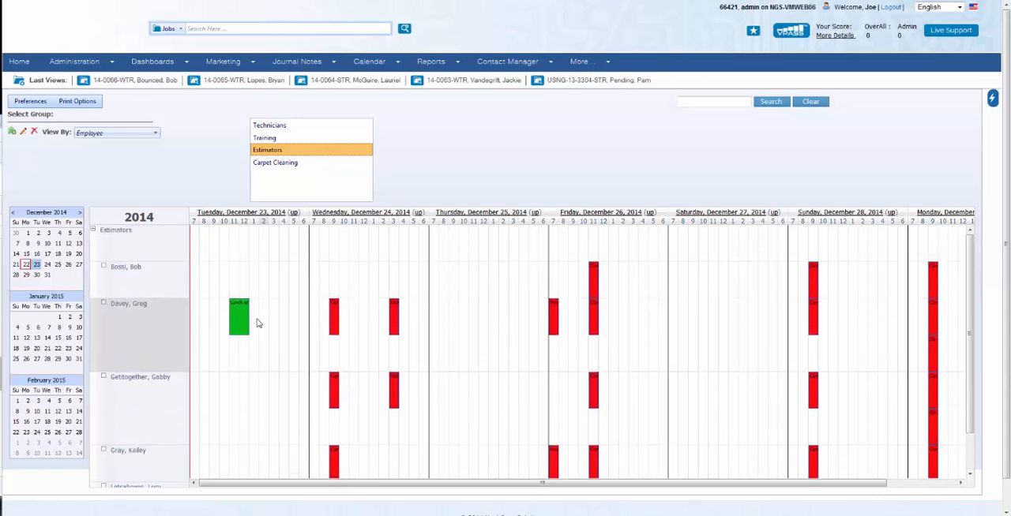
mouse_move(243, 316)
mouse_move(334, 312)
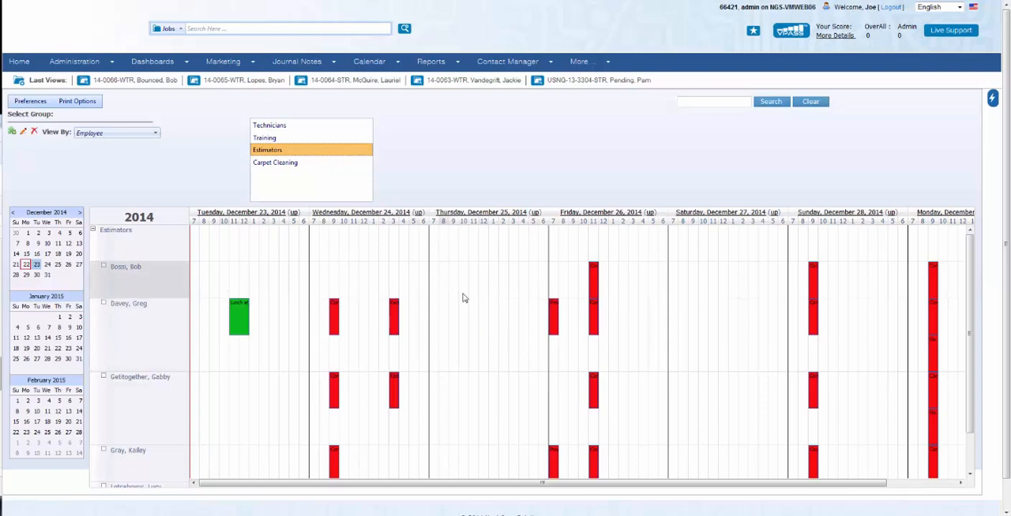
Select a time range on Saturday, December 27 in the first member's row to start a new appointment
click(684, 289)
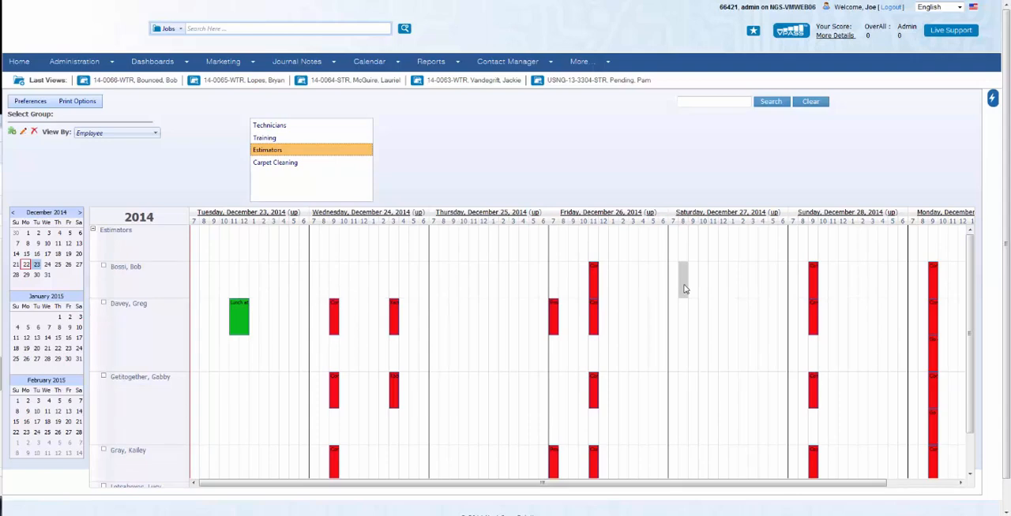
drag(685, 289, 752, 292)
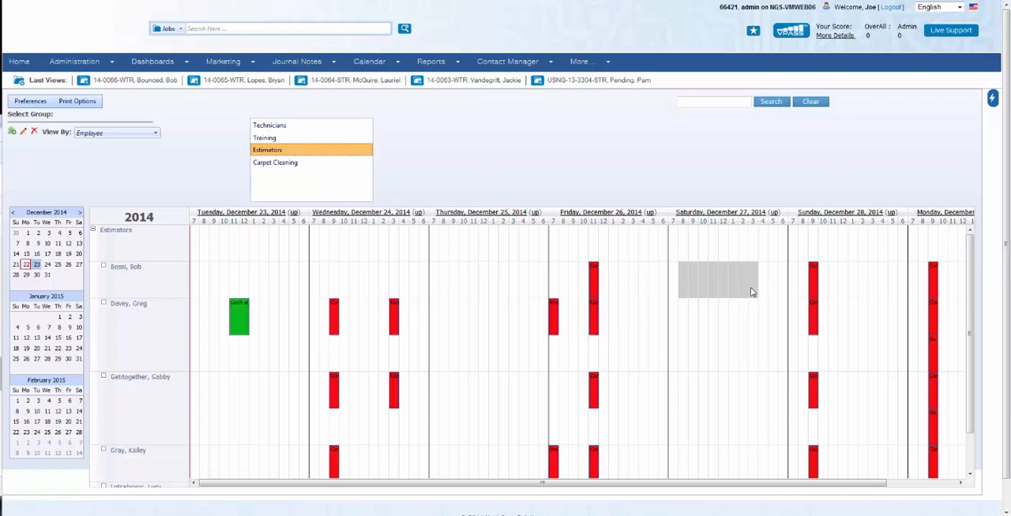
drag(752, 292, 752, 293)
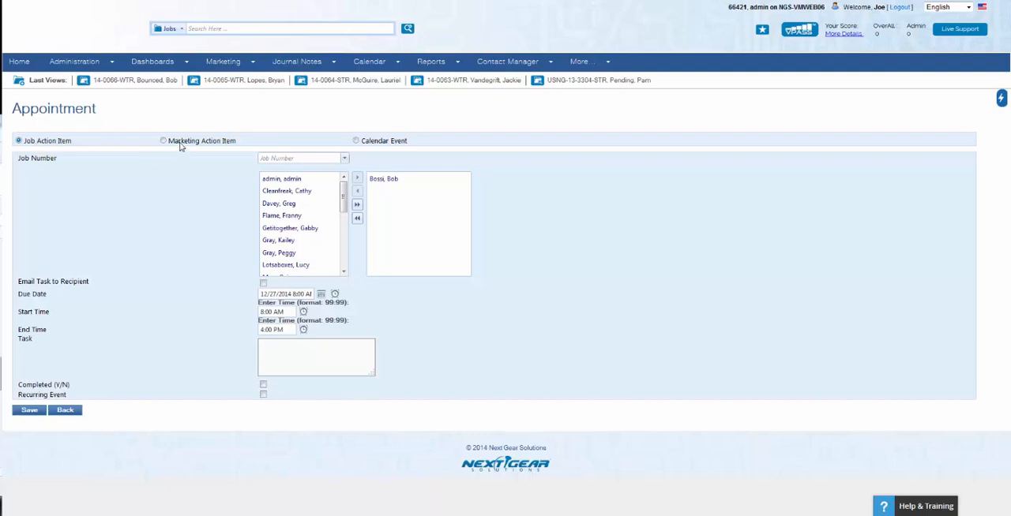
Set the appointment's job number to 14-0063-STR by searching for the customer
click(345, 162)
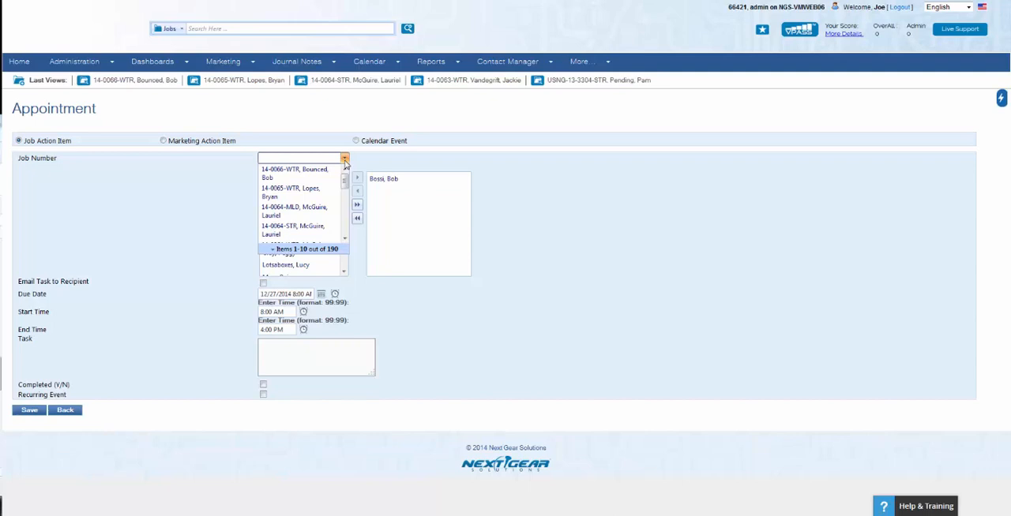
drag(346, 186, 344, 211)
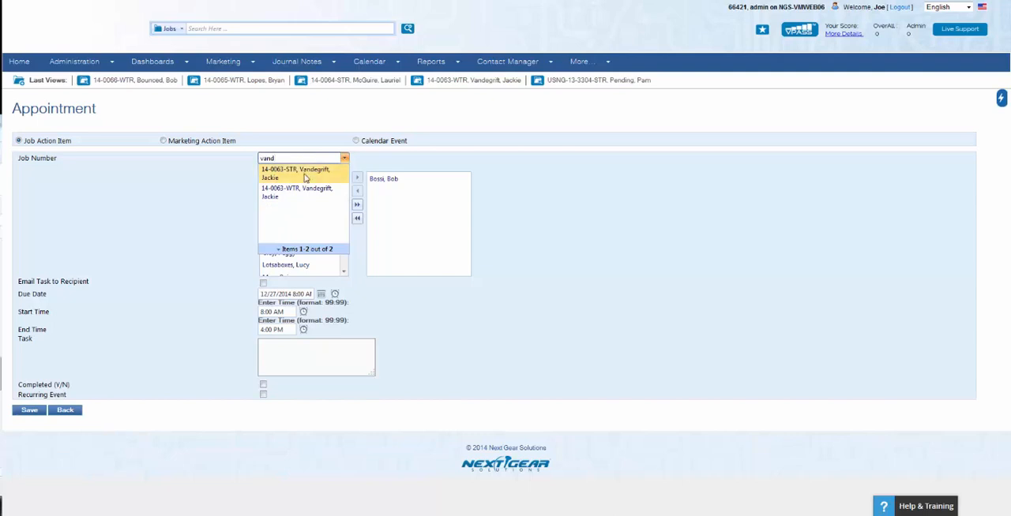
click(305, 176)
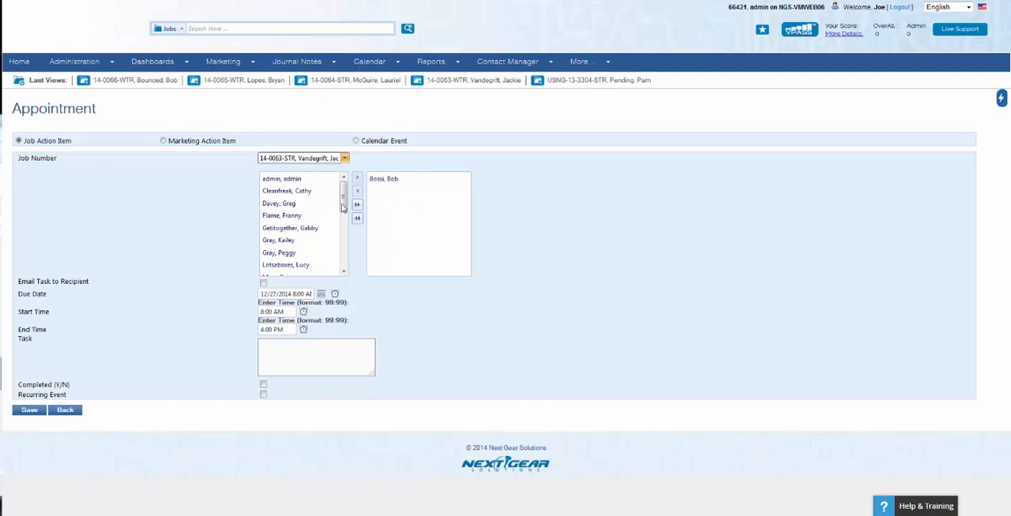
Add another employee to the assigned list and remove them again
click(285, 218)
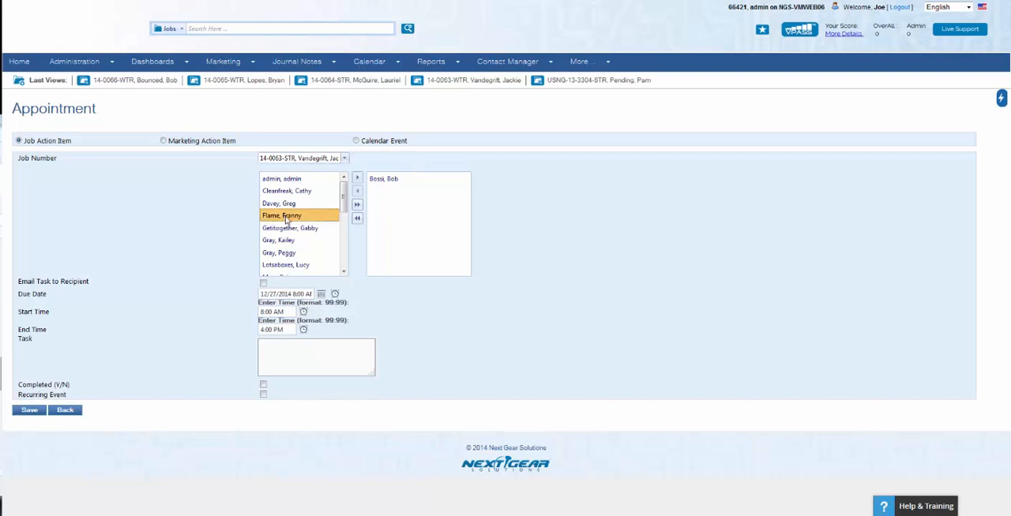
click(357, 180)
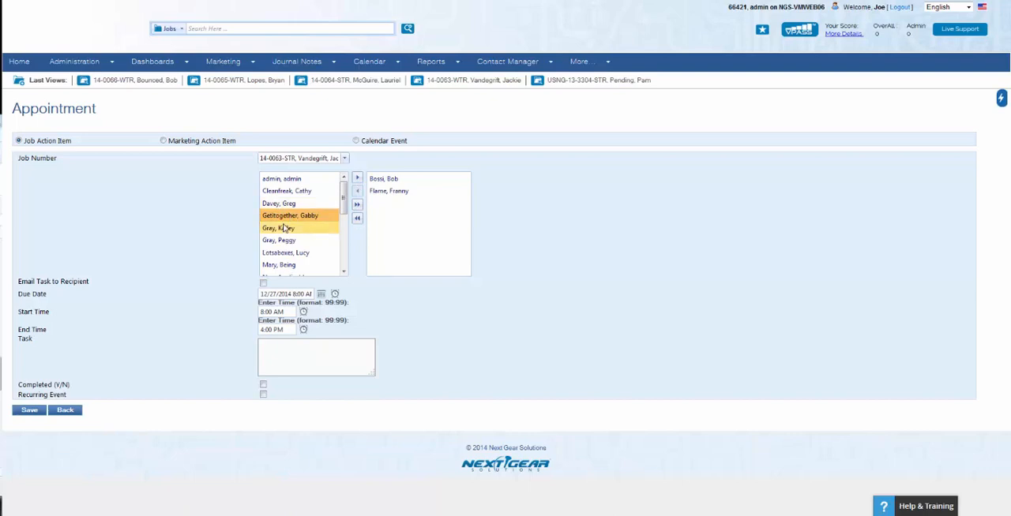
click(399, 191)
click(357, 191)
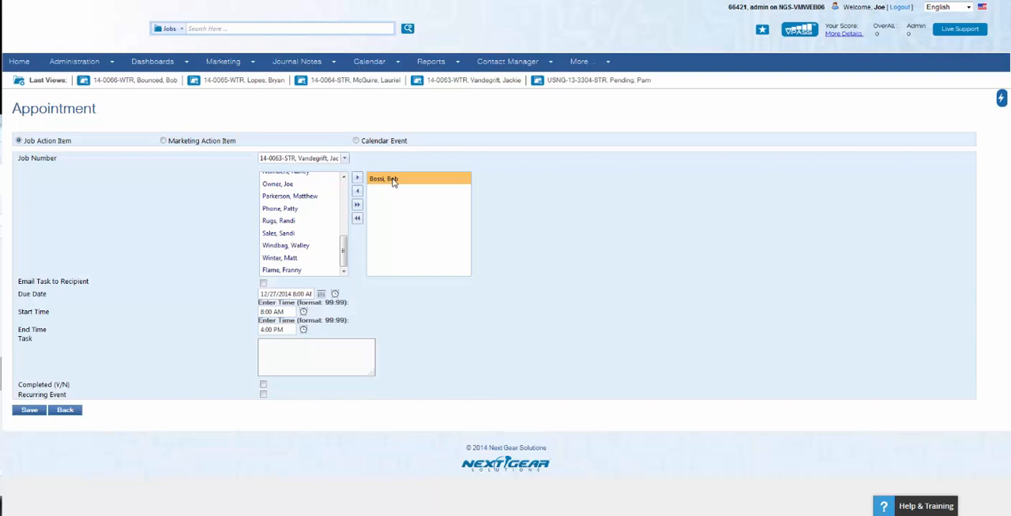
Enable emailing the task to the recipient and set the due date to December 29, 2014
click(264, 284)
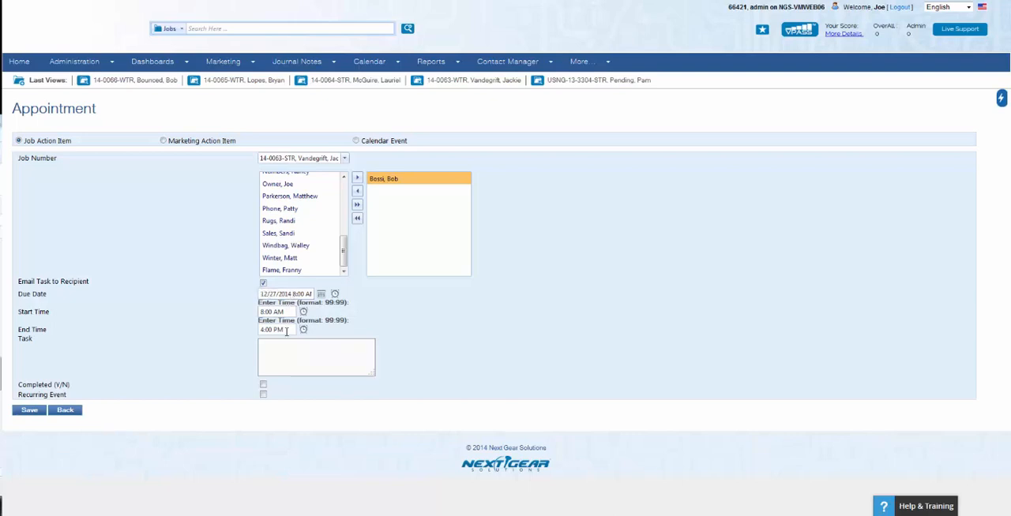
click(322, 295)
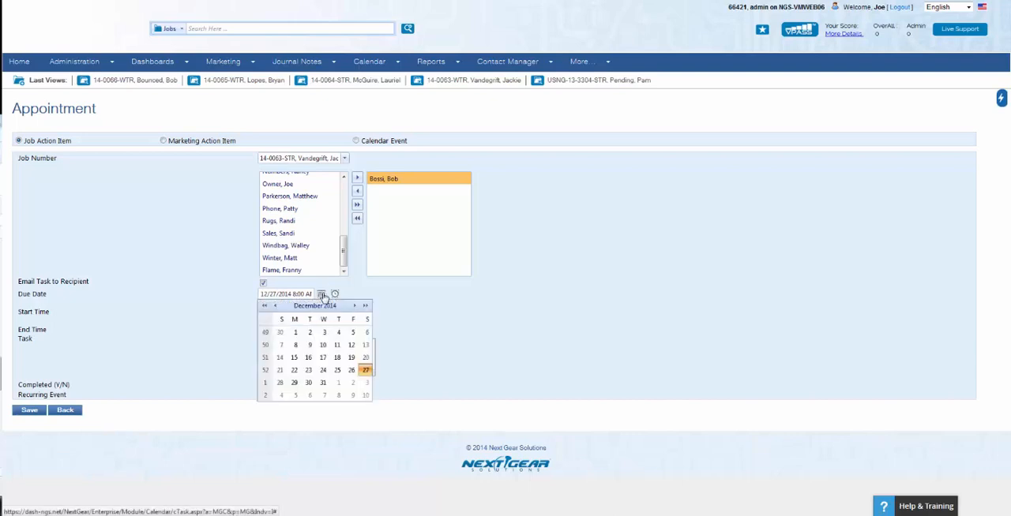
triple_click(282, 294)
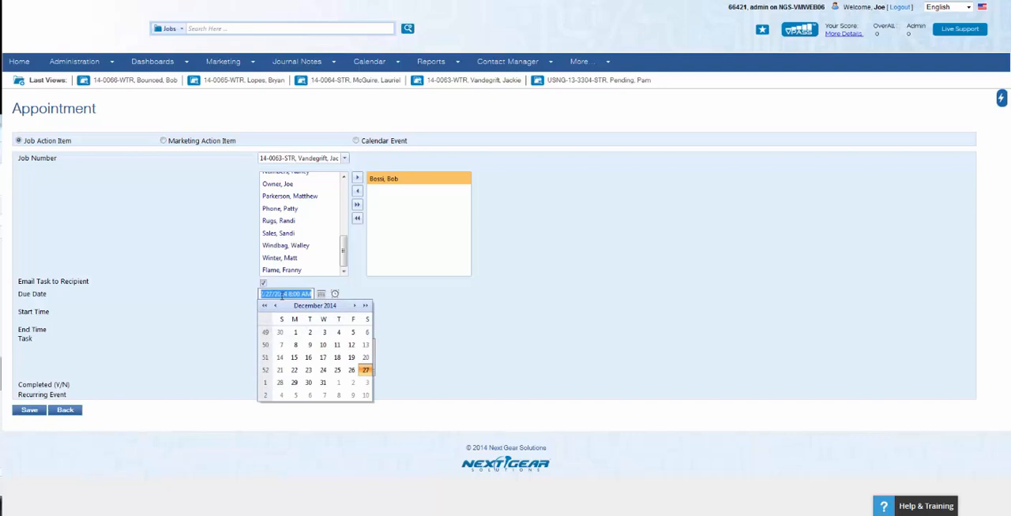
click(294, 383)
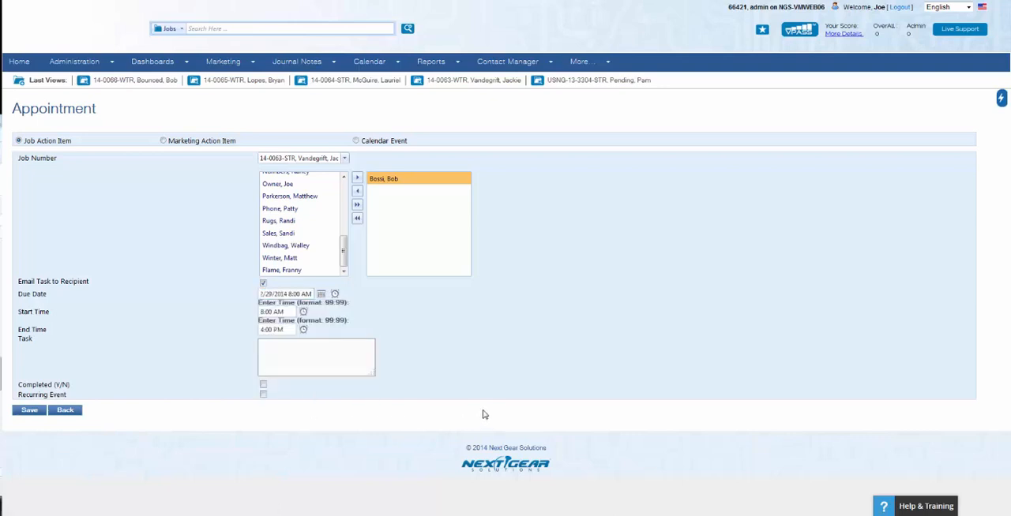
Set the appointment's end time to 3:30 PM
click(262, 330)
triple_click(263, 329)
click(265, 329)
key(BackSpace)
text(3)
key(BackSpace)
key(BackSpace)
text(30)
Enter Inspection as the task description
click(287, 348)
text(Inspection)
Try making the event recur monthly for 3, then turn recurrence off again
click(263, 386)
click(263, 395)
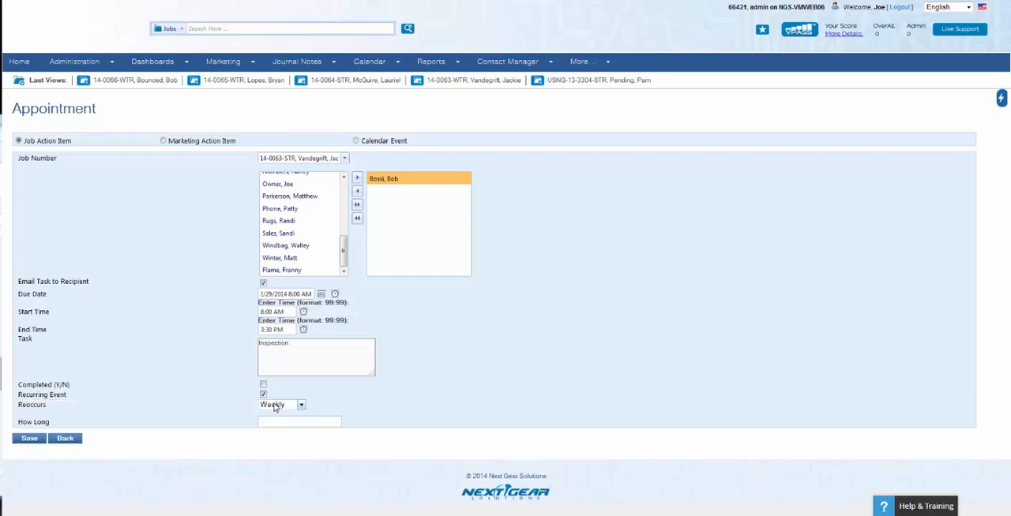
click(274, 407)
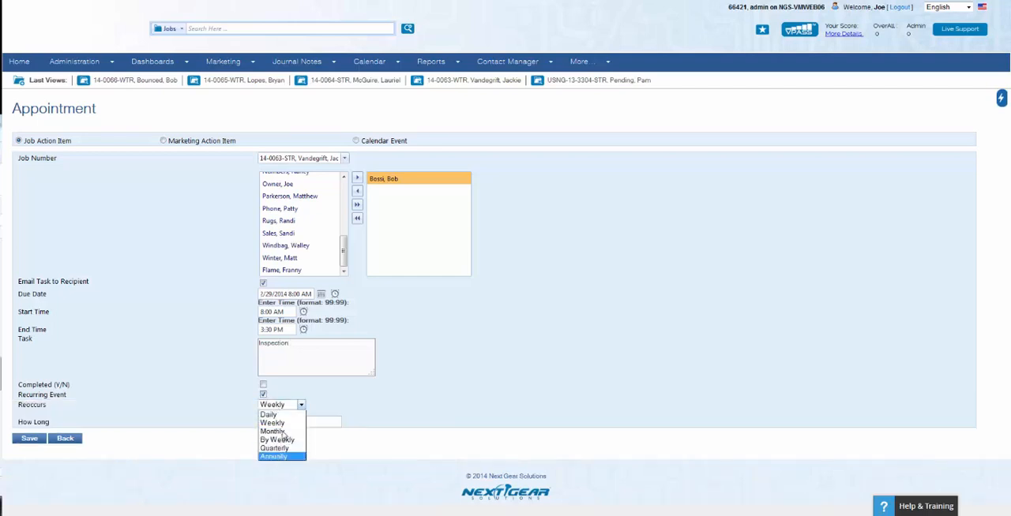
click(283, 432)
click(283, 422)
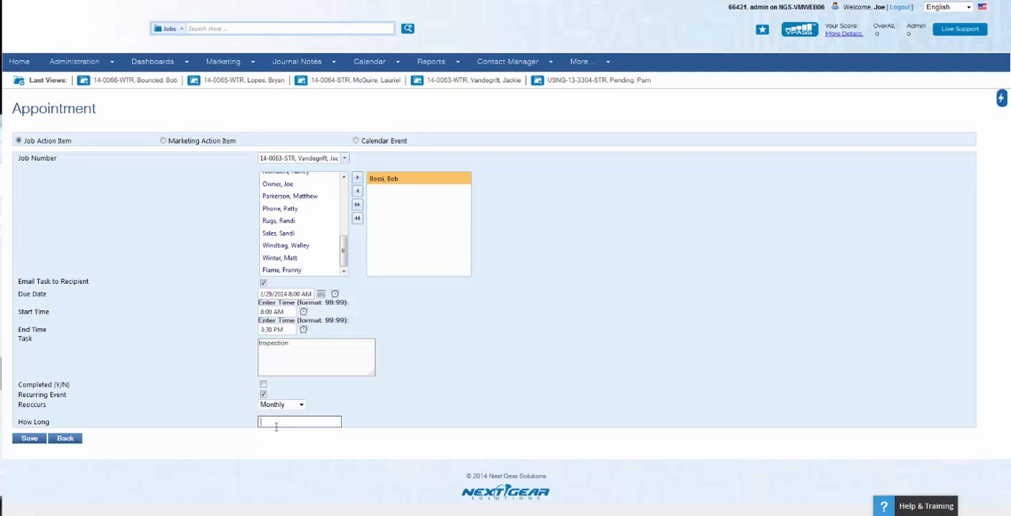
text(3)
click(264, 395)
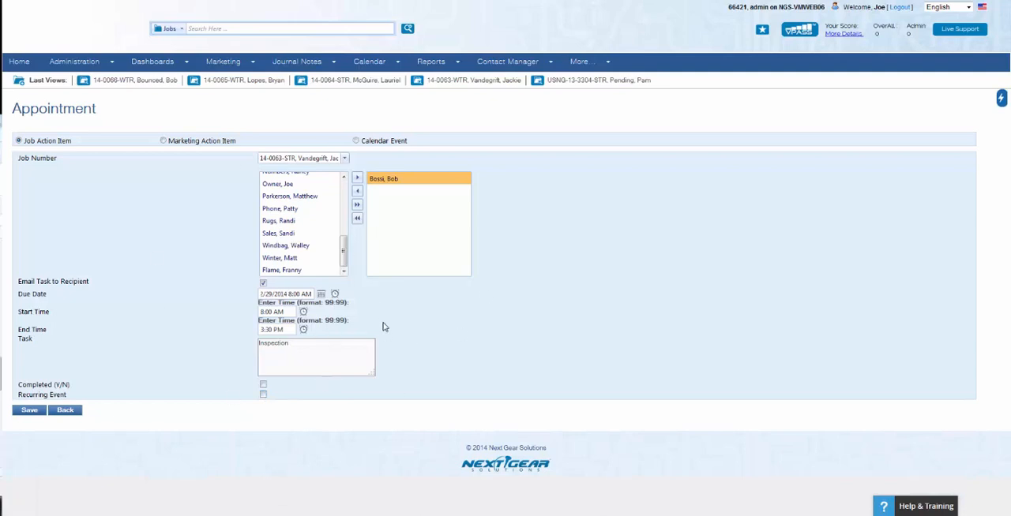
Save the appointment
click(30, 412)
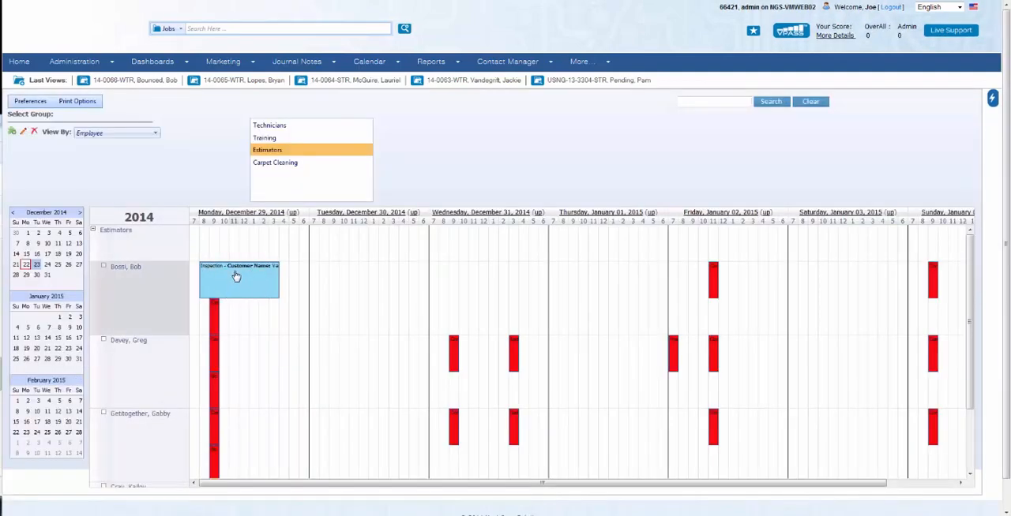
Move the appointment to Tuesday, December 30 around 11 AM and shorten it to end near 1 PM
mouse_move(235, 275)
drag(241, 260, 368, 274)
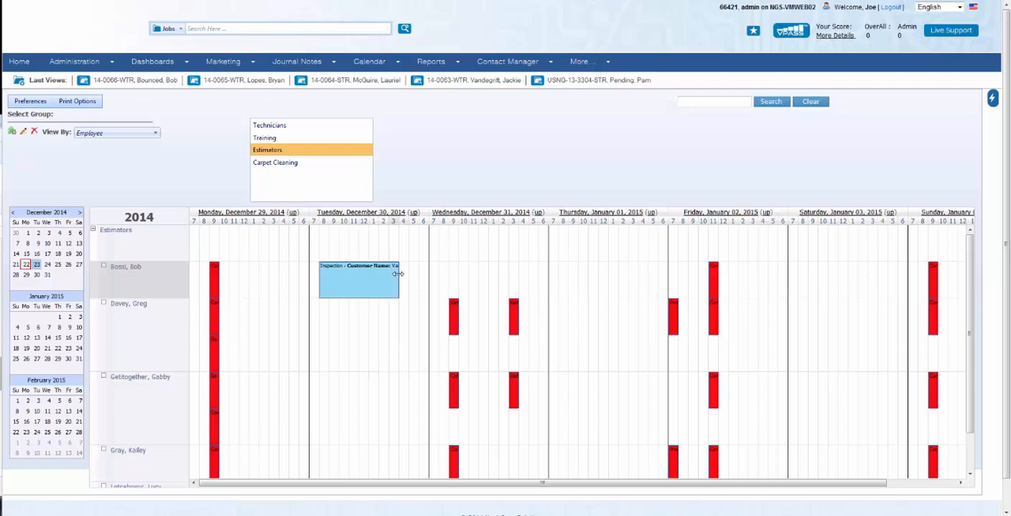
drag(397, 273, 365, 275)
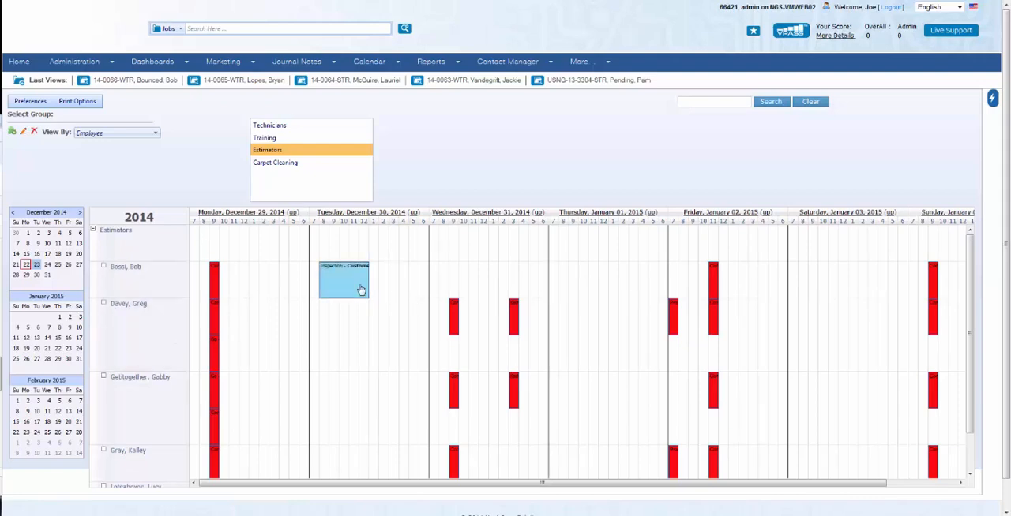
Mark the inspection appointment completed with a completed date of December 30, 2014, and save it
mouse_move(360, 290)
click(335, 288)
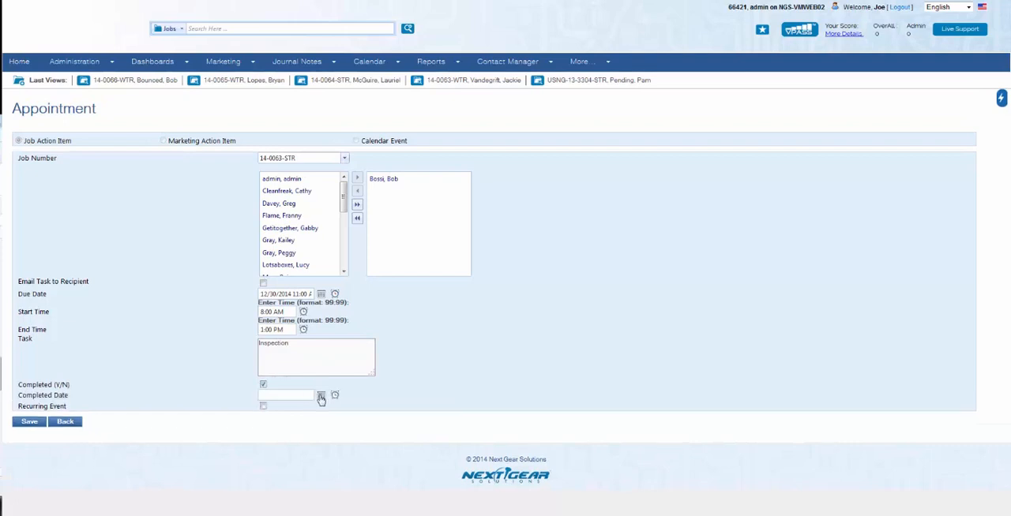
click(321, 397)
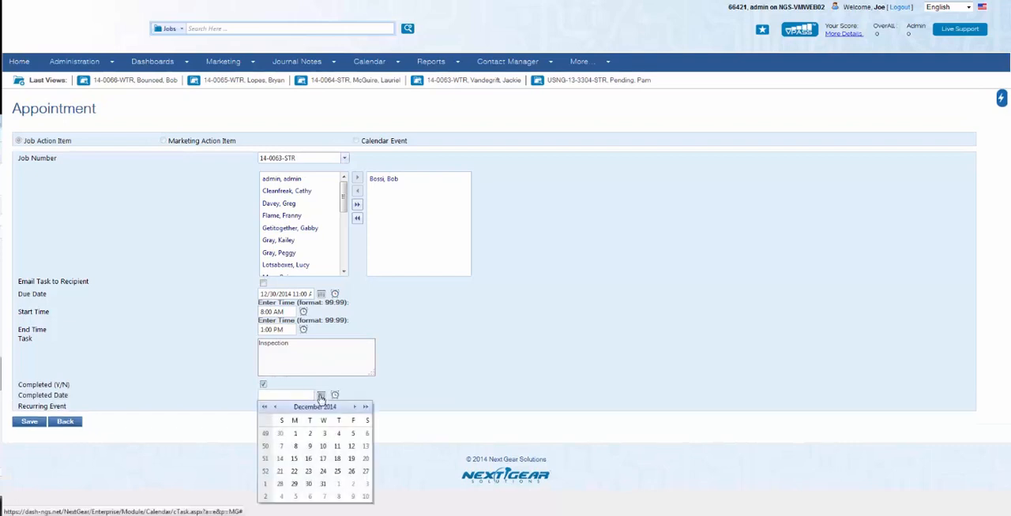
click(310, 484)
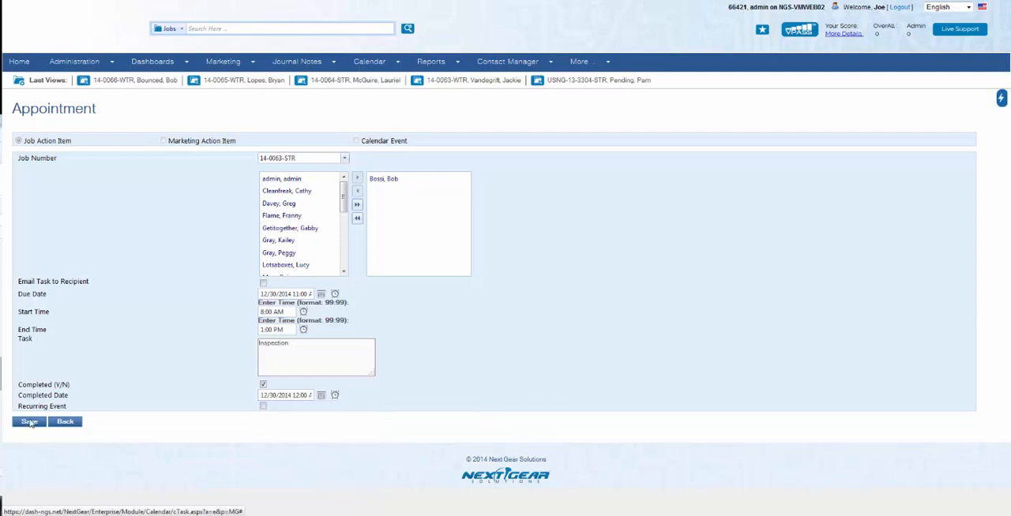
click(30, 423)
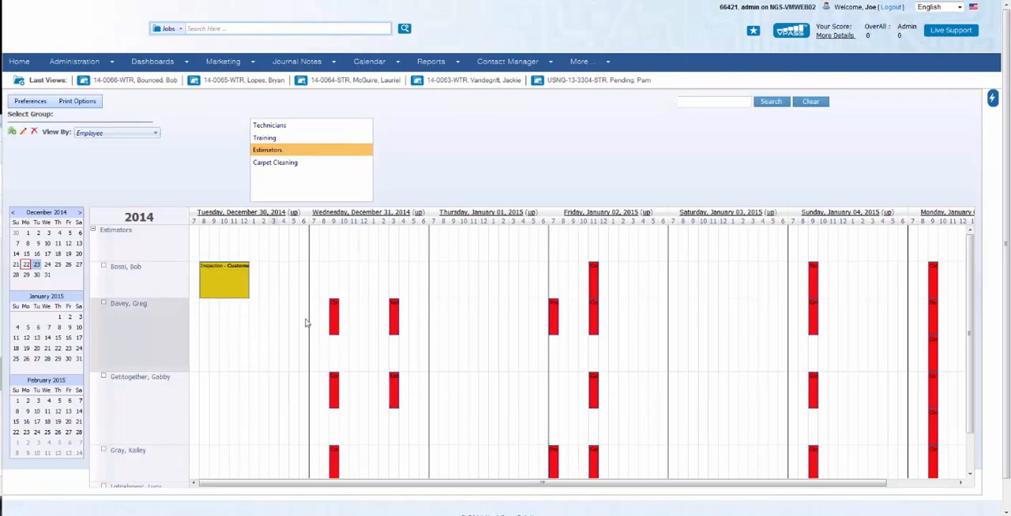
Retitle the Wednesday, December 31 breakfast event in the second employee's row as Company Breakfast in conference room
mouse_move(335, 320)
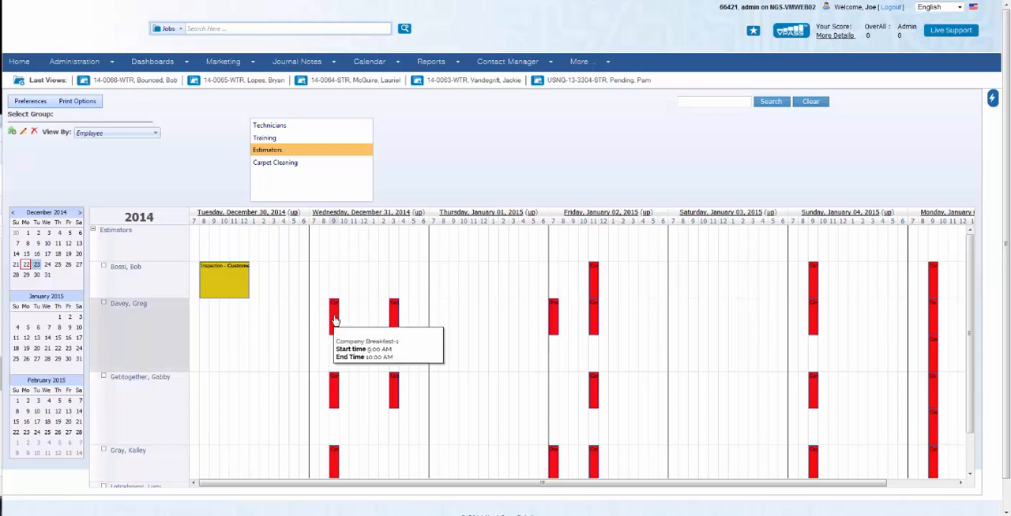
double_click(335, 320)
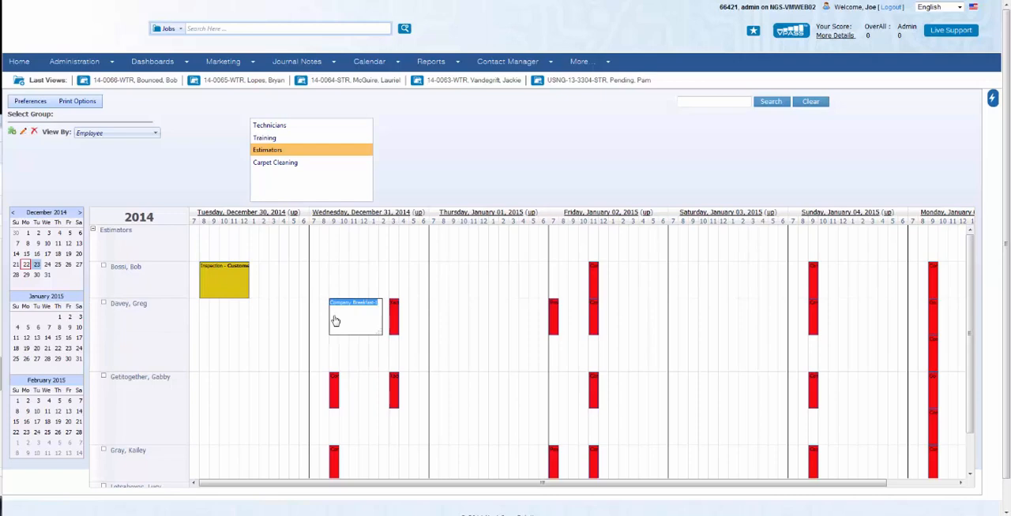
text(Company )
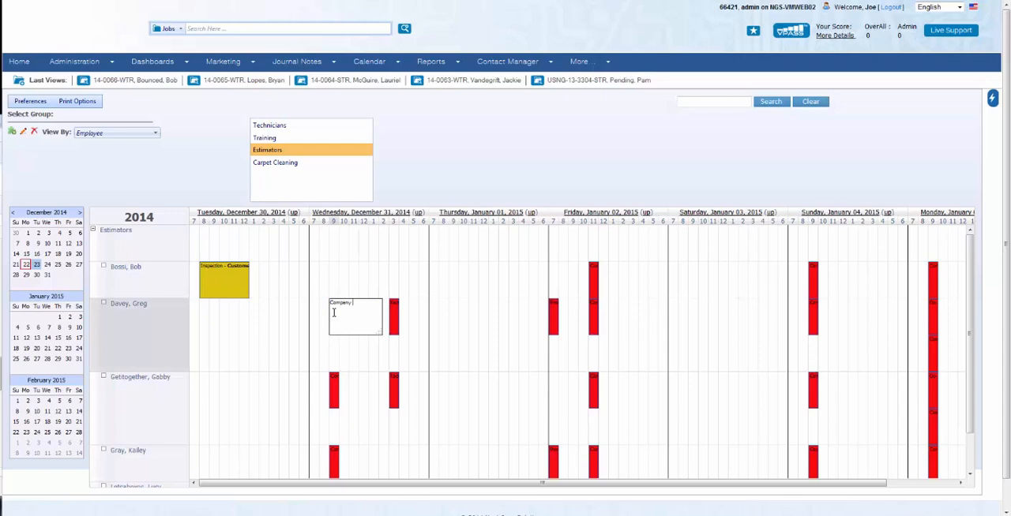
text(Breakfast in conference room)
key(Return)
mouse_move(335, 308)
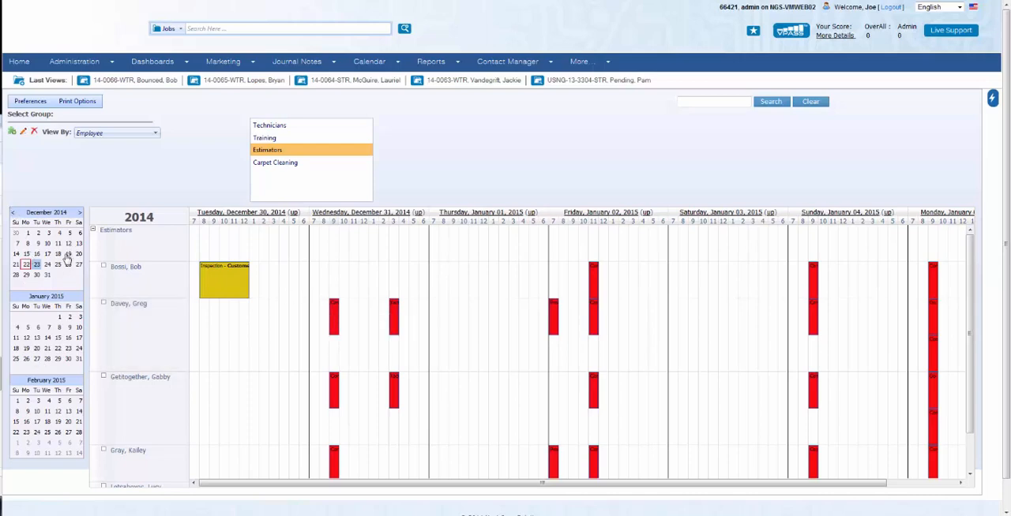
Edit the Estimators group's members, removing the fourth employee and adding two employees from further down the list
click(58, 254)
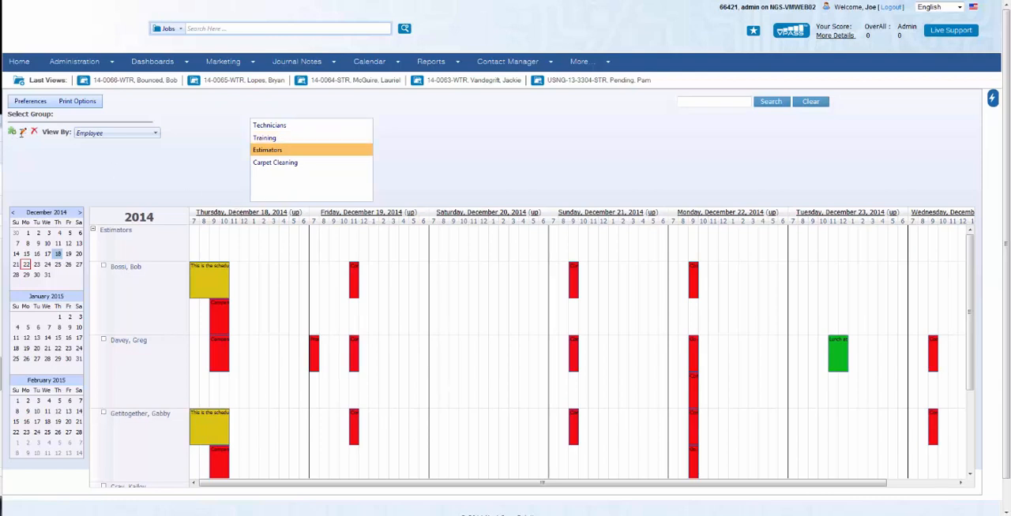
click(23, 133)
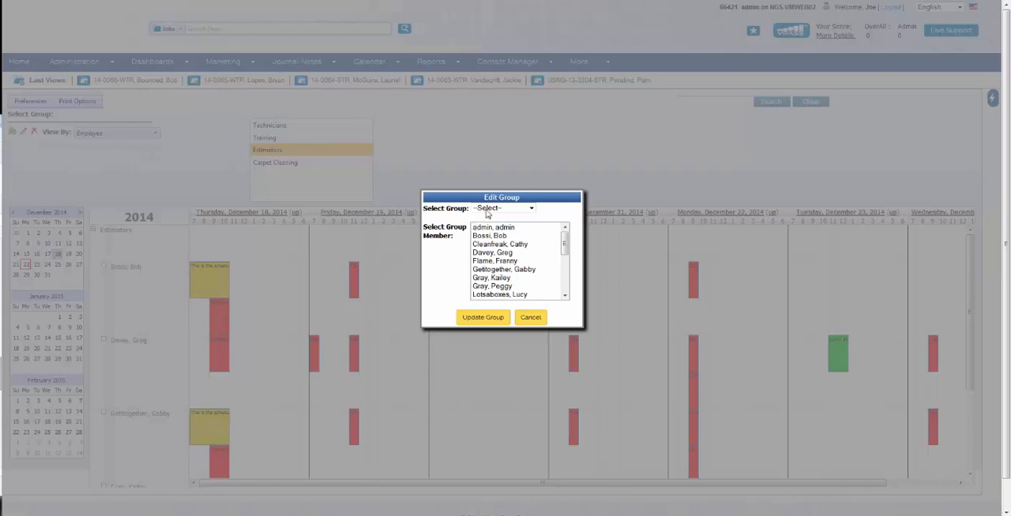
click(512, 210)
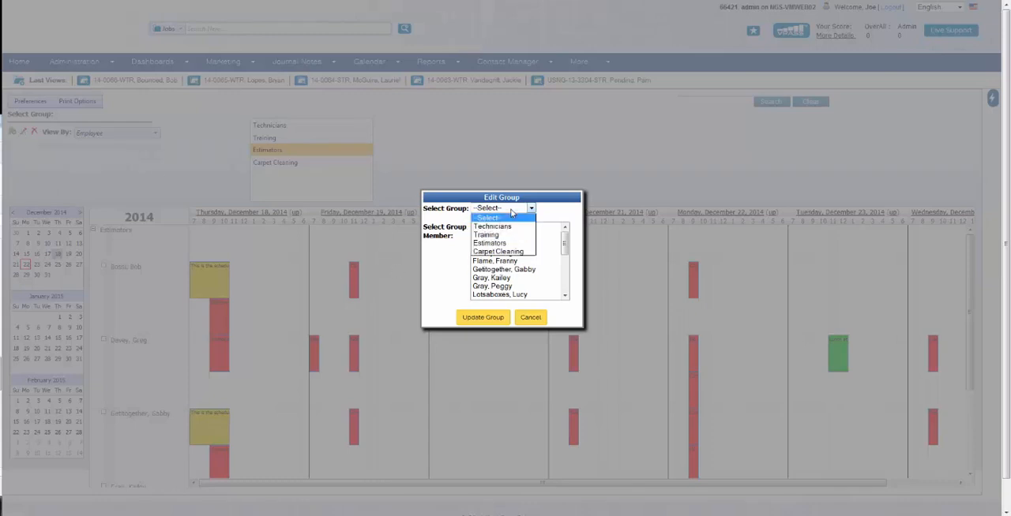
click(497, 243)
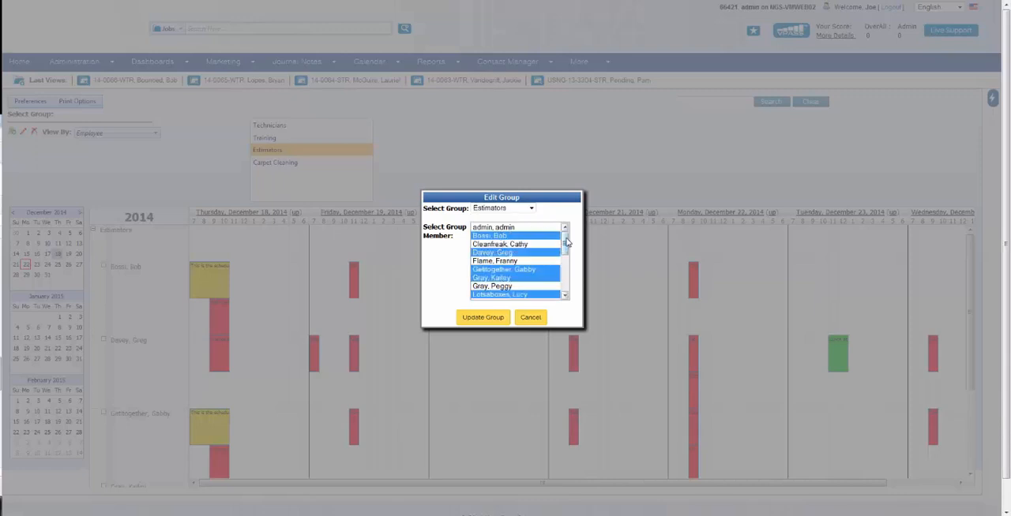
mouse_move(566, 242)
mouse_down()
mouse_move(565, 251)
mouse_move(566, 229)
mouse_up()
ctrl+click(503, 254)
drag(564, 250, 563, 280)
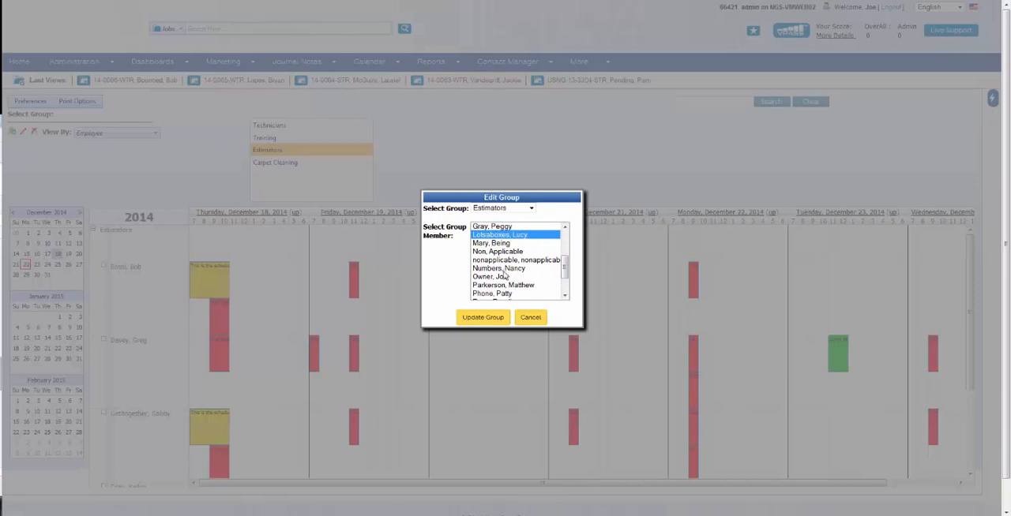
ctrl+click(503, 269)
ctrl+click(505, 278)
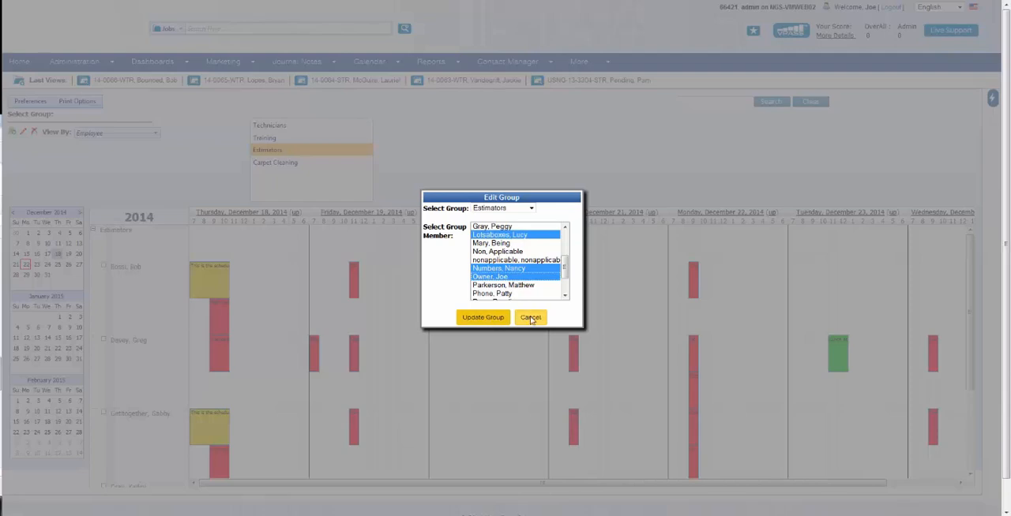
click(466, 318)
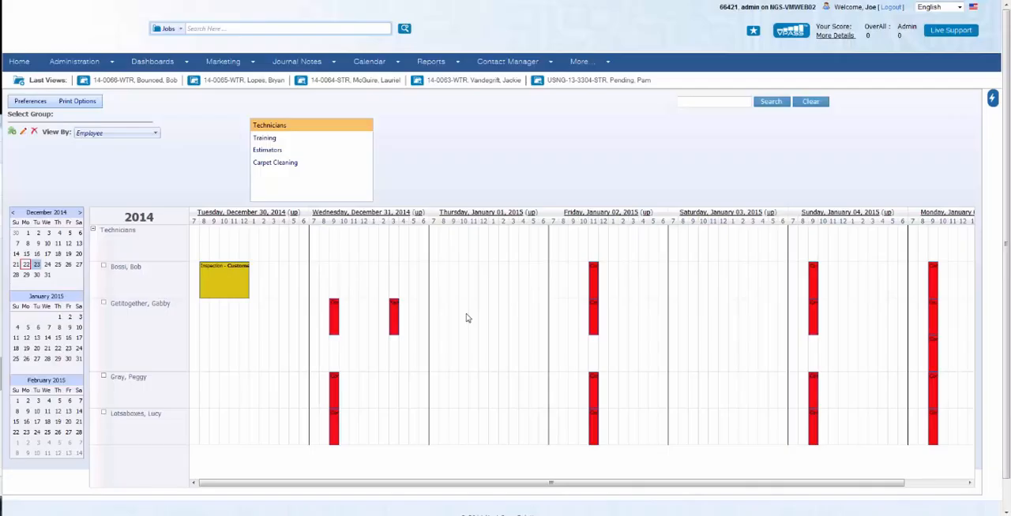
Delete the Training group from the calendar groups
click(267, 152)
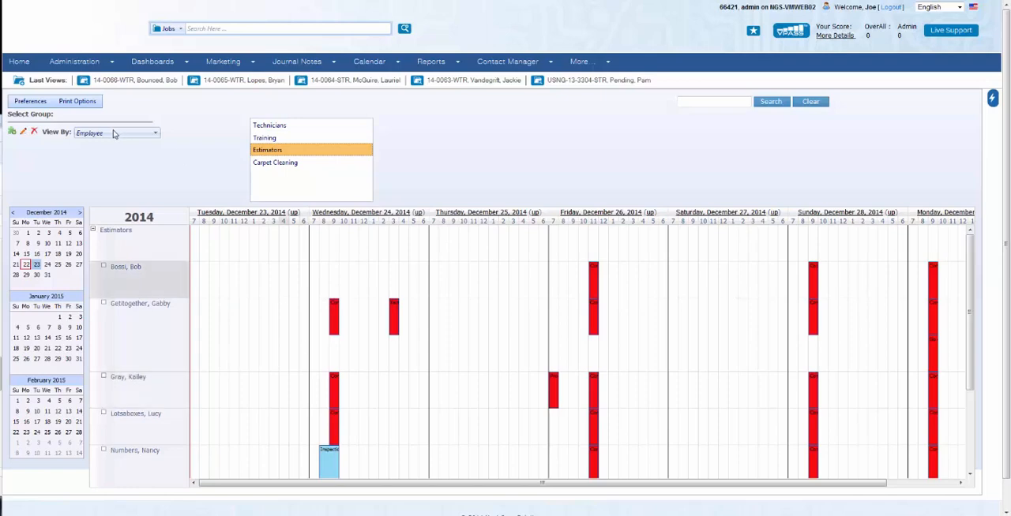
click(35, 135)
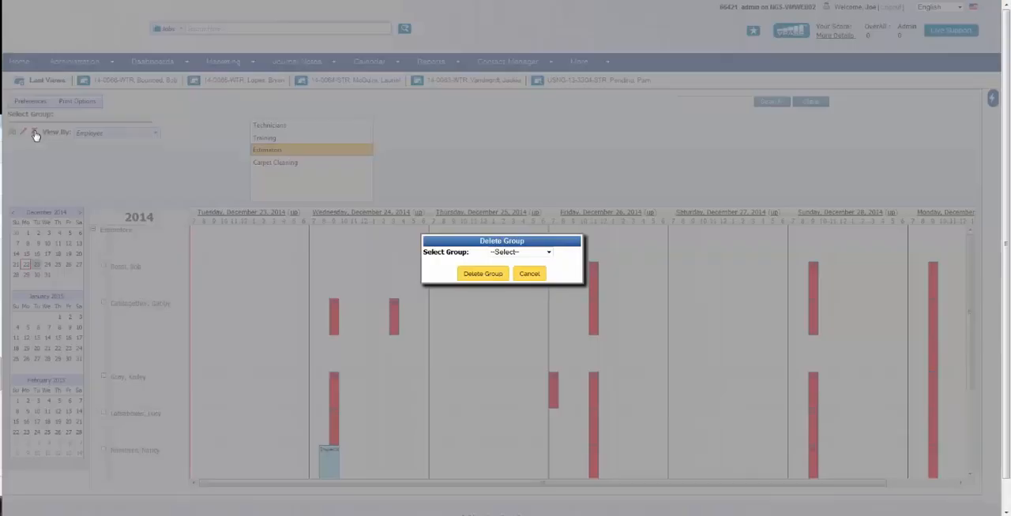
click(512, 252)
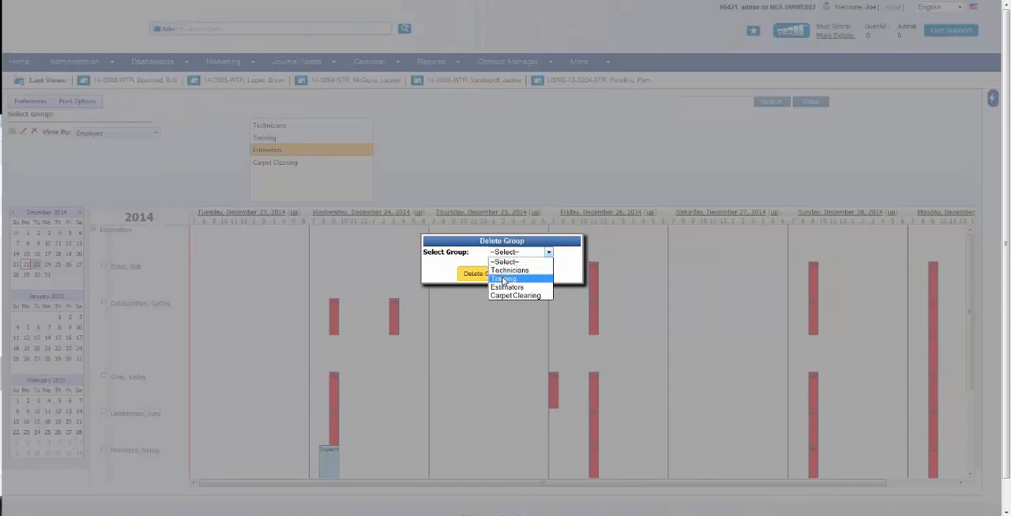
click(503, 279)
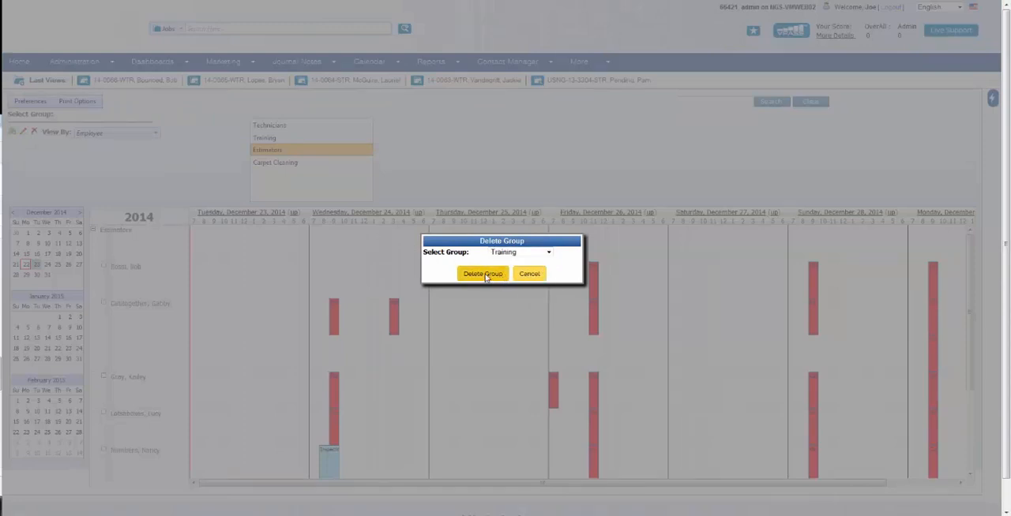
click(483, 274)
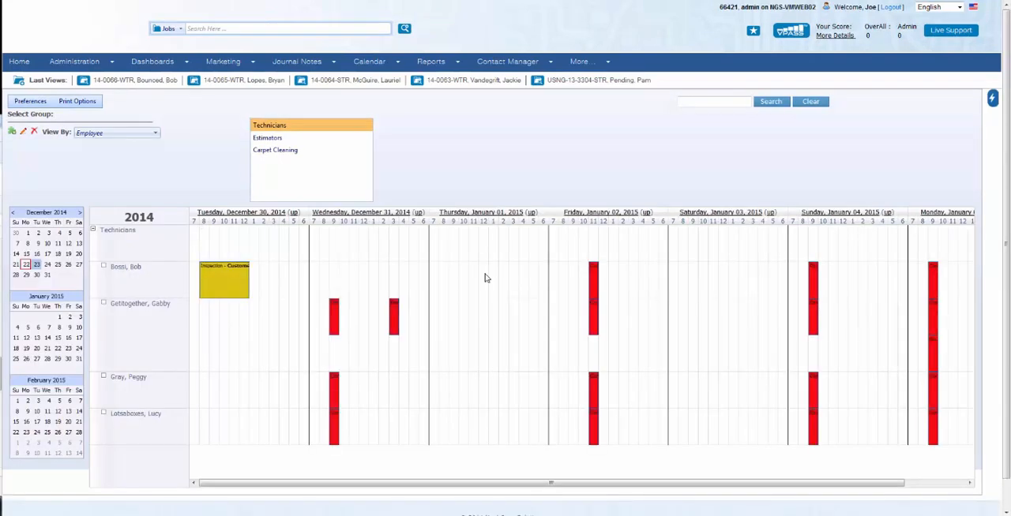
Set the group calendar's start time to 8:00 AM in the calendar preferences and apply it
click(25, 275)
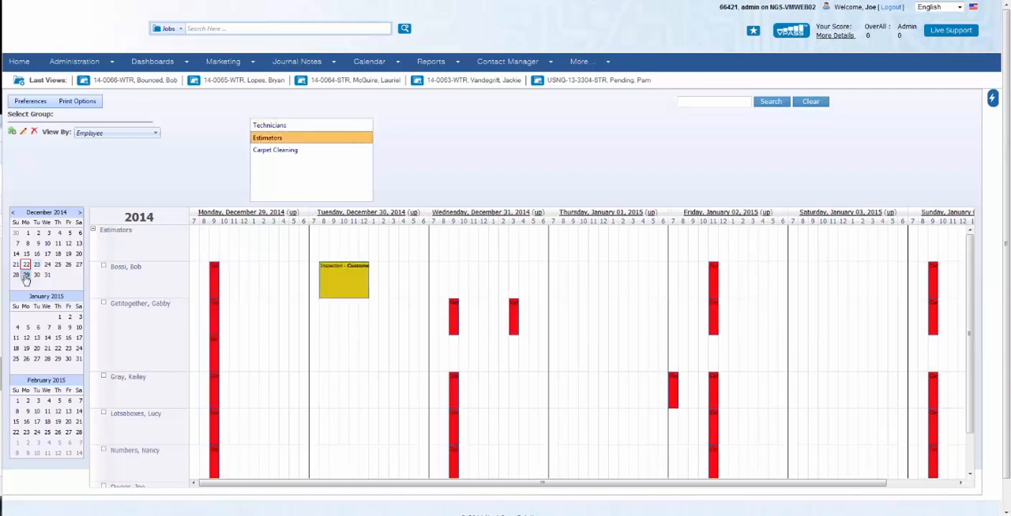
click(30, 102)
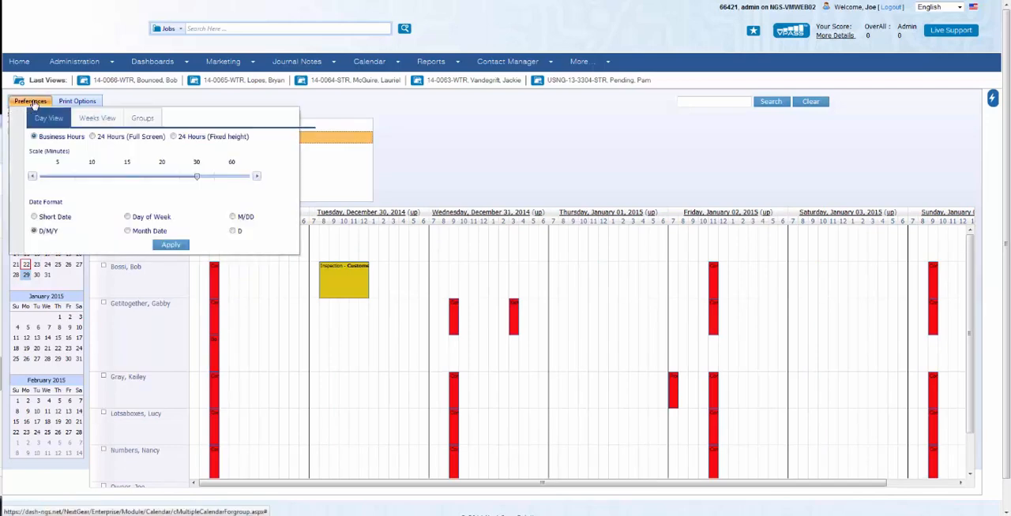
click(142, 118)
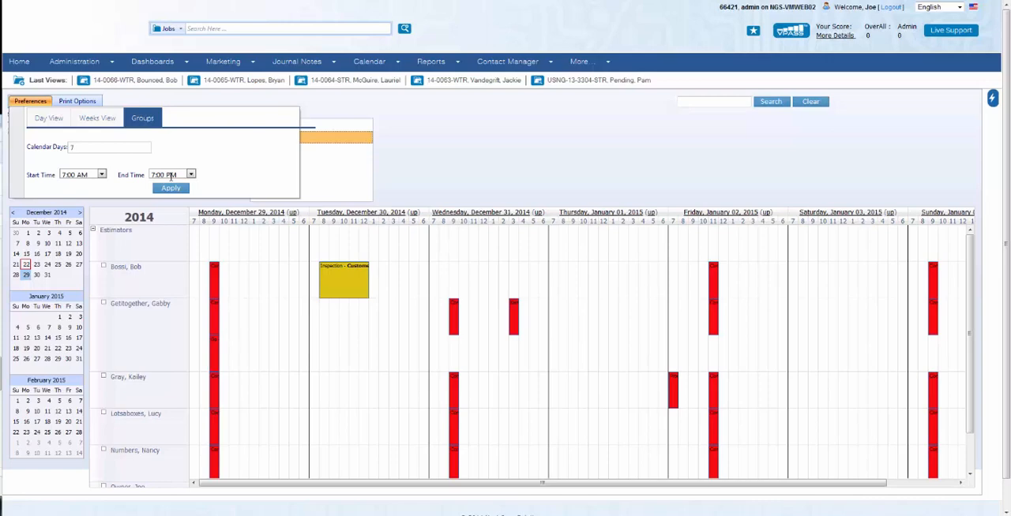
click(101, 174)
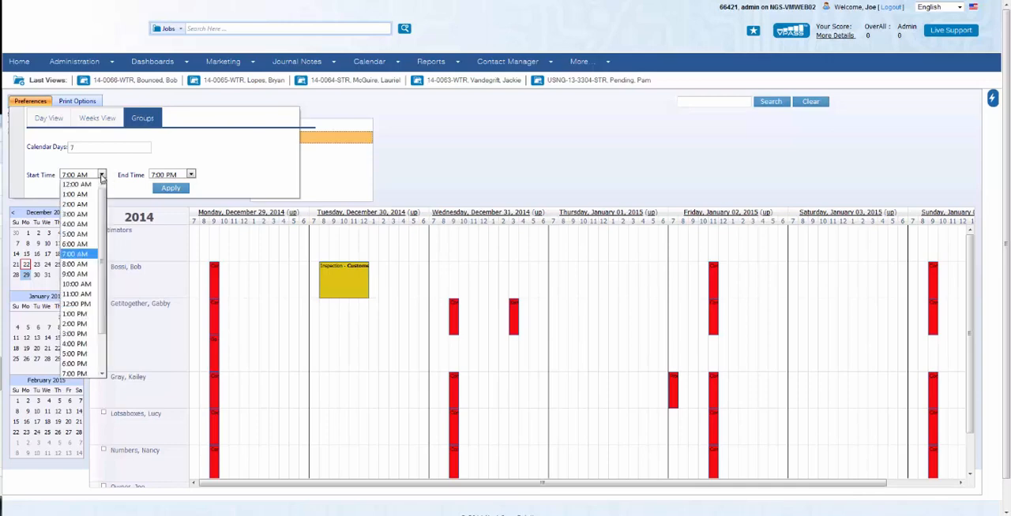
click(76, 264)
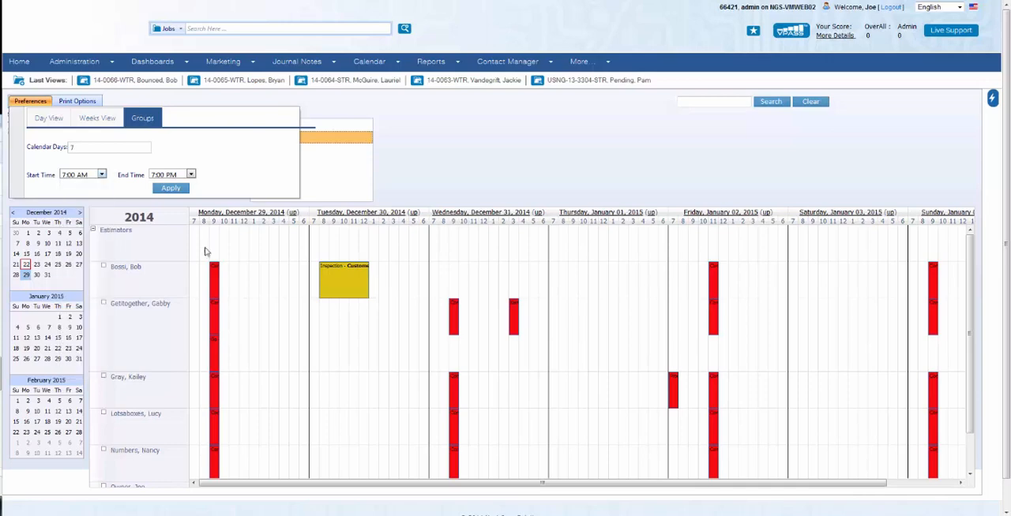
click(171, 188)
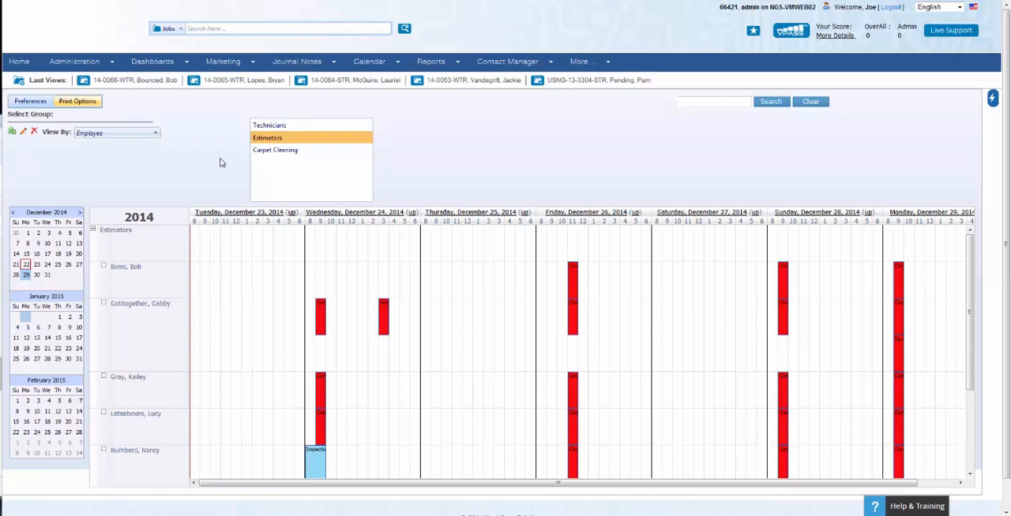
Print the full group calendar for a custom range from 12/22/2014 to 12/31/2014
click(81, 103)
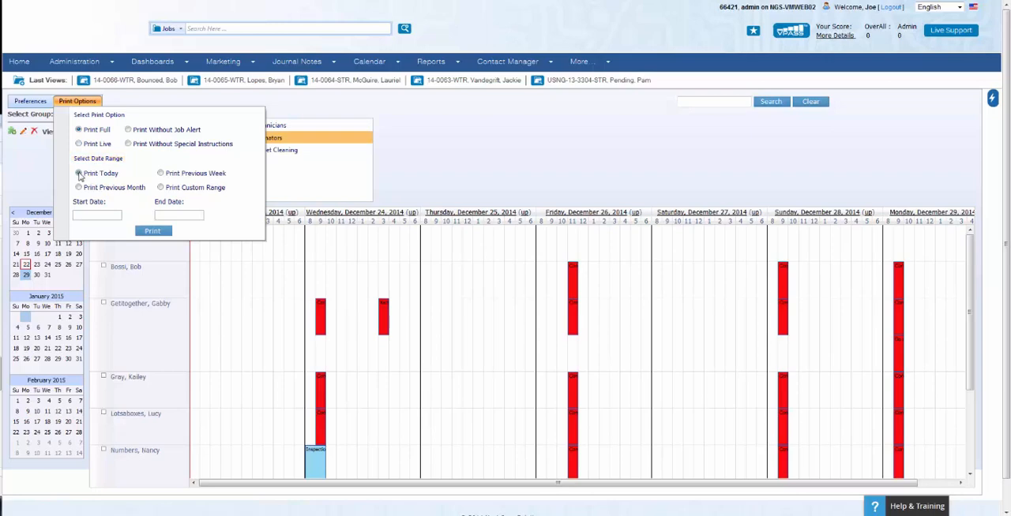
click(78, 174)
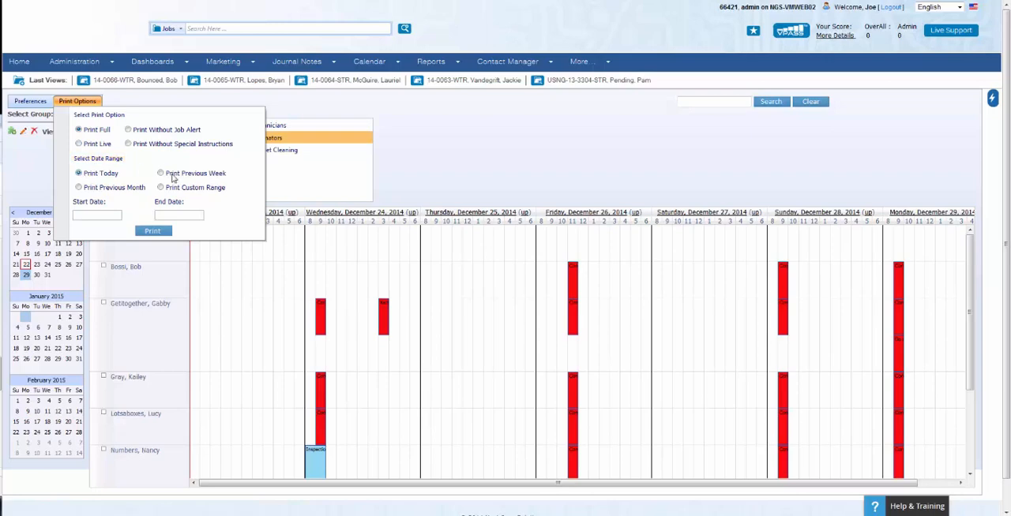
click(79, 188)
click(161, 188)
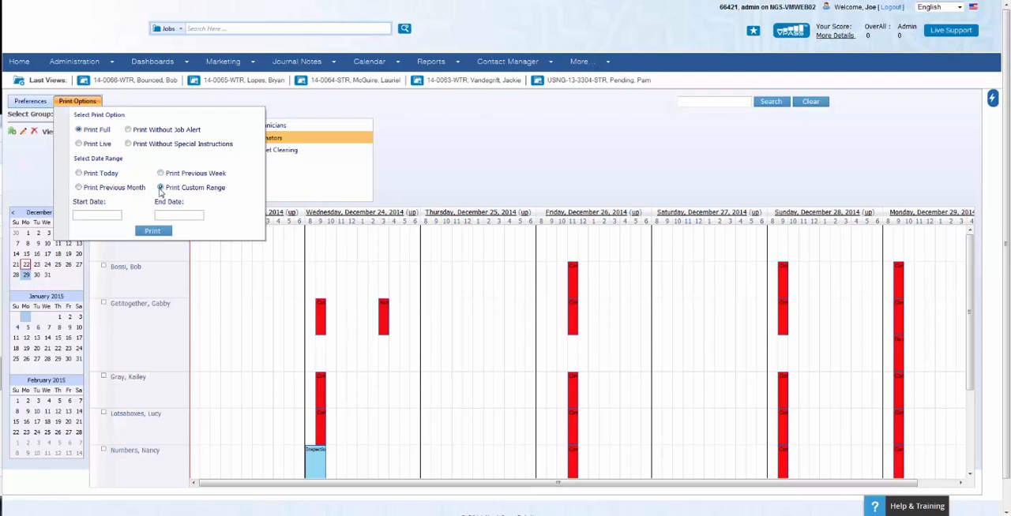
click(89, 216)
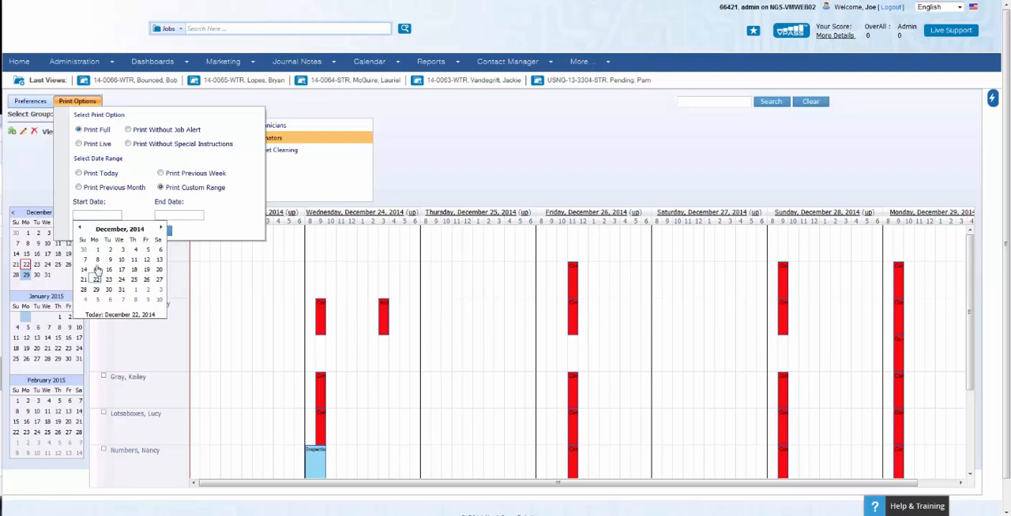
click(96, 279)
click(203, 290)
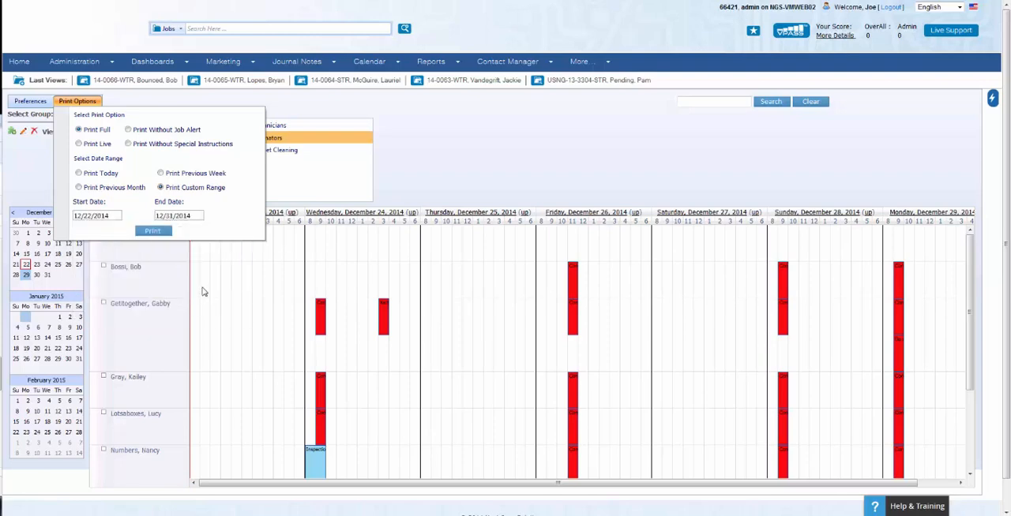
click(153, 231)
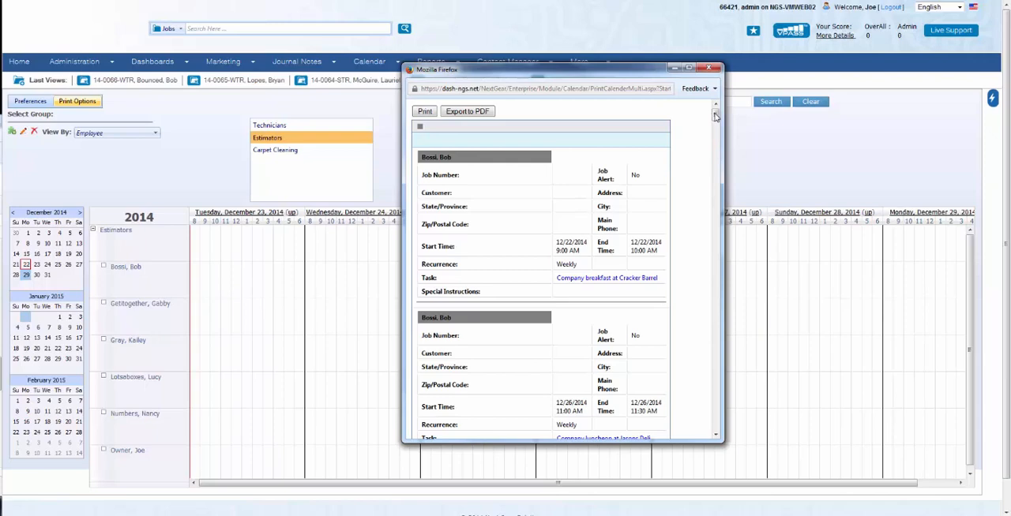
Scroll through the printable calendar listing and close its window
drag(715, 116, 713, 175)
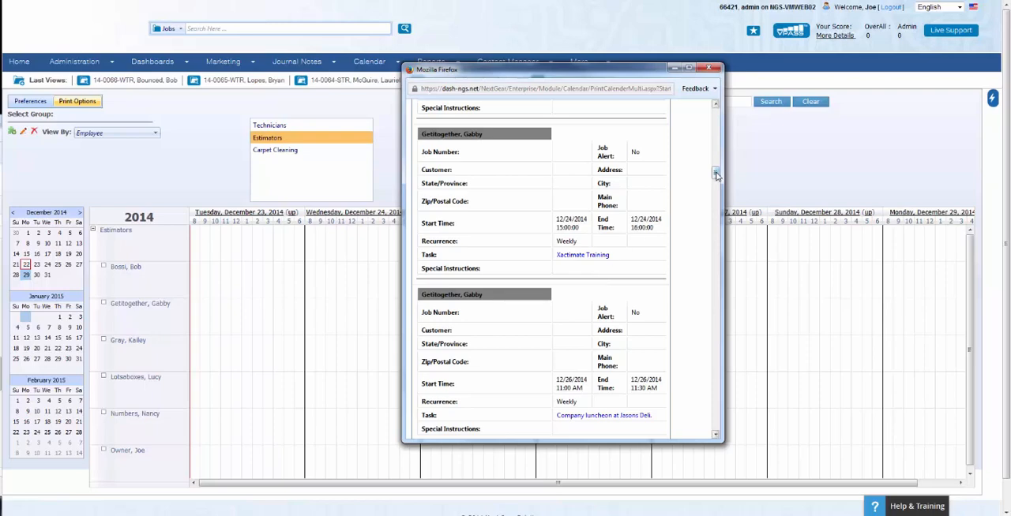
drag(715, 174, 712, 102)
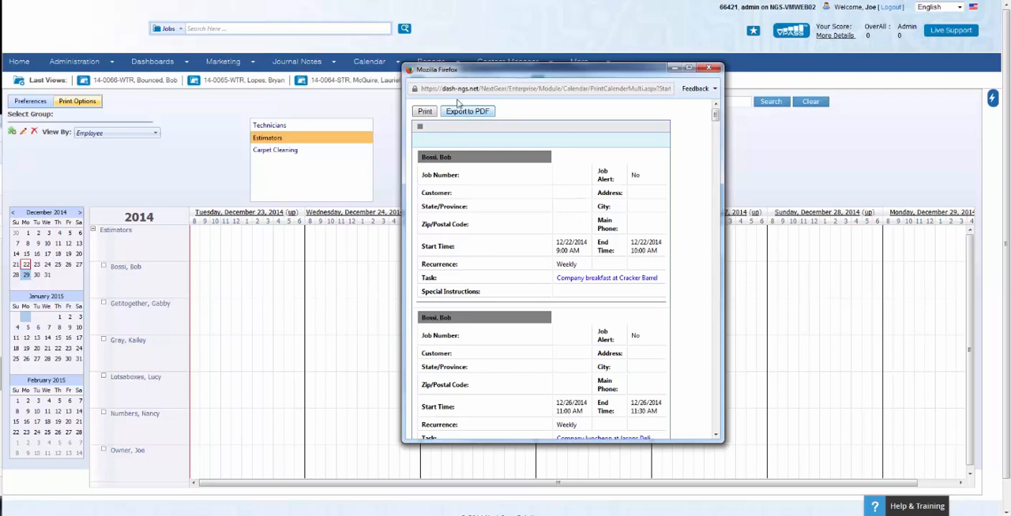
click(708, 69)
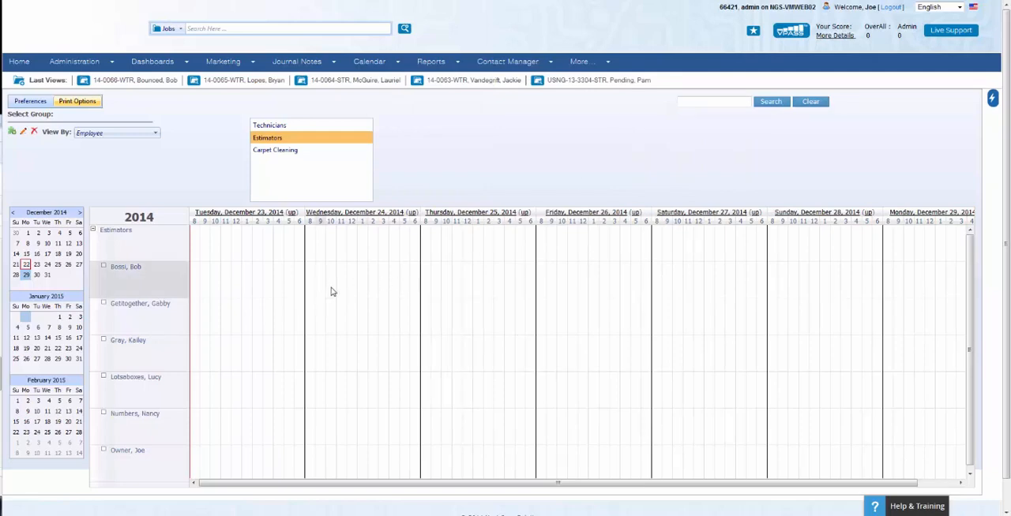
Open a new appointment for the first estimator on December 24 from 9 AM to 3 PM as a marketing action item
drag(322, 286, 377, 287)
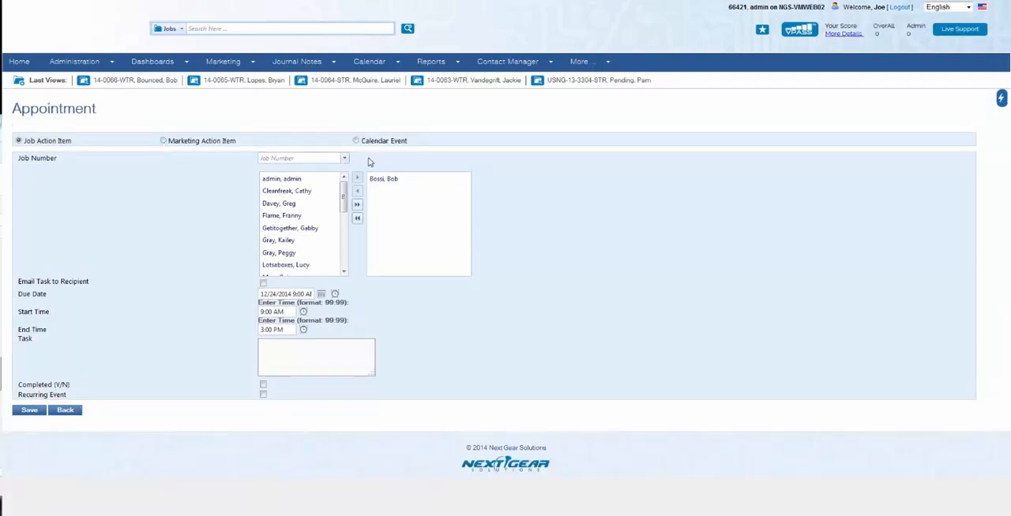
click(163, 141)
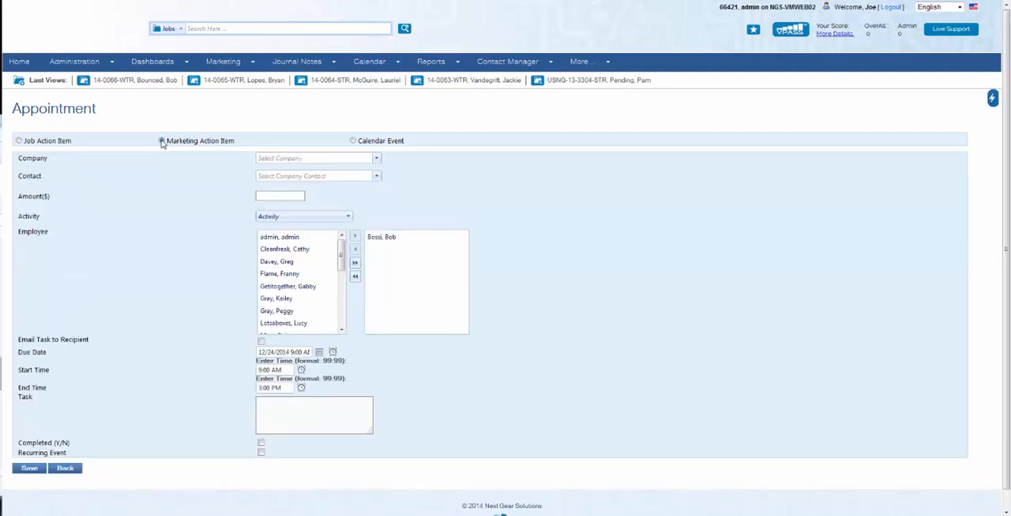
Choose 2nd Assurance as the company and Muffin Basket as the marketing activity
click(286, 158)
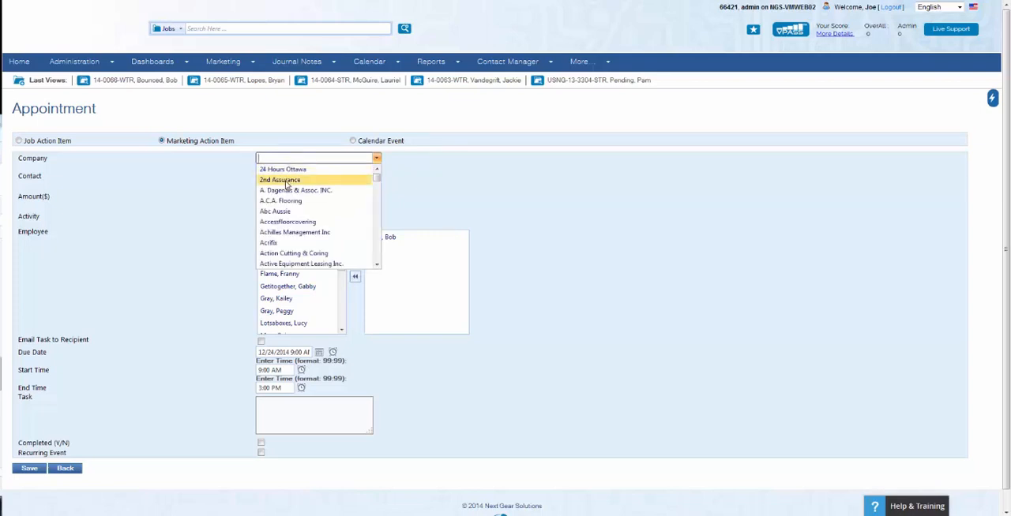
click(285, 182)
click(287, 176)
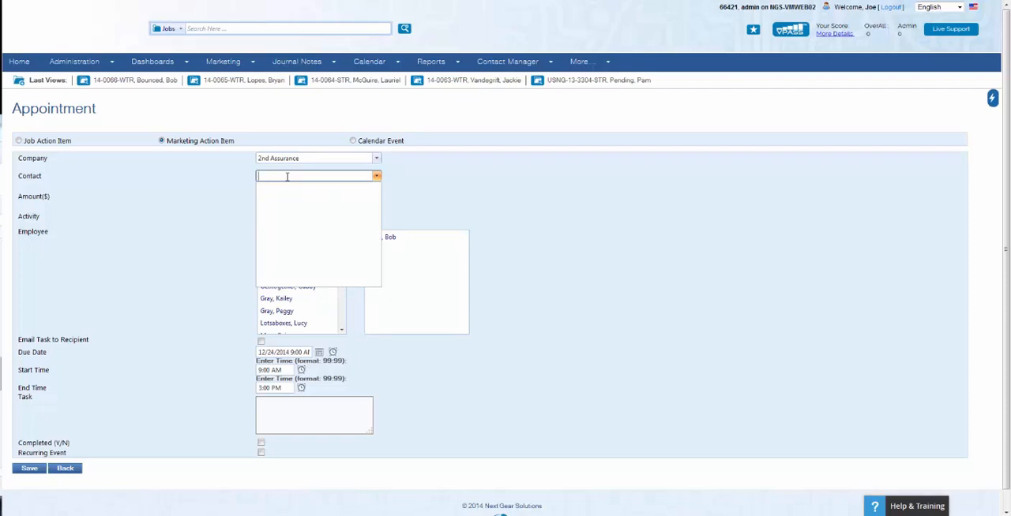
click(336, 151)
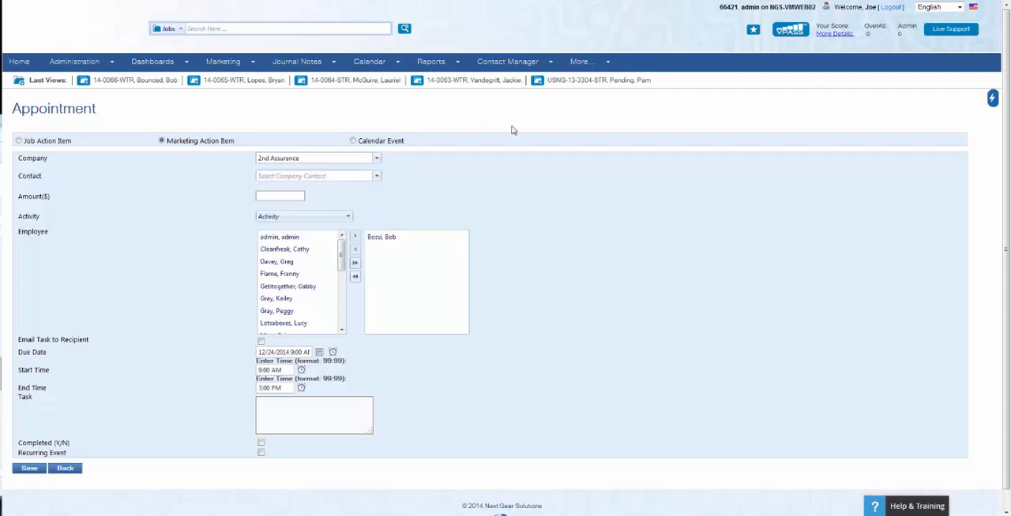
click(269, 217)
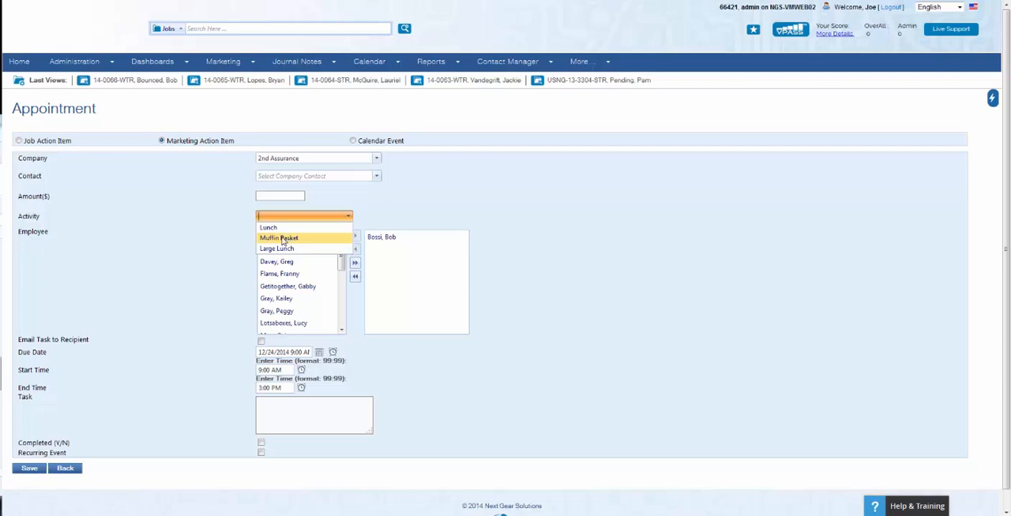
click(285, 238)
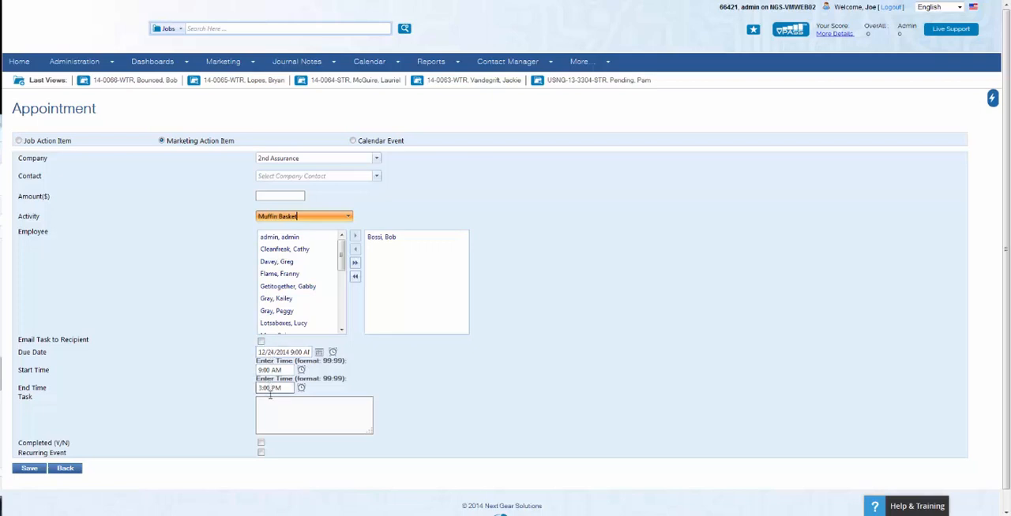
Enter Office Visit as the appointment's task description
click(273, 412)
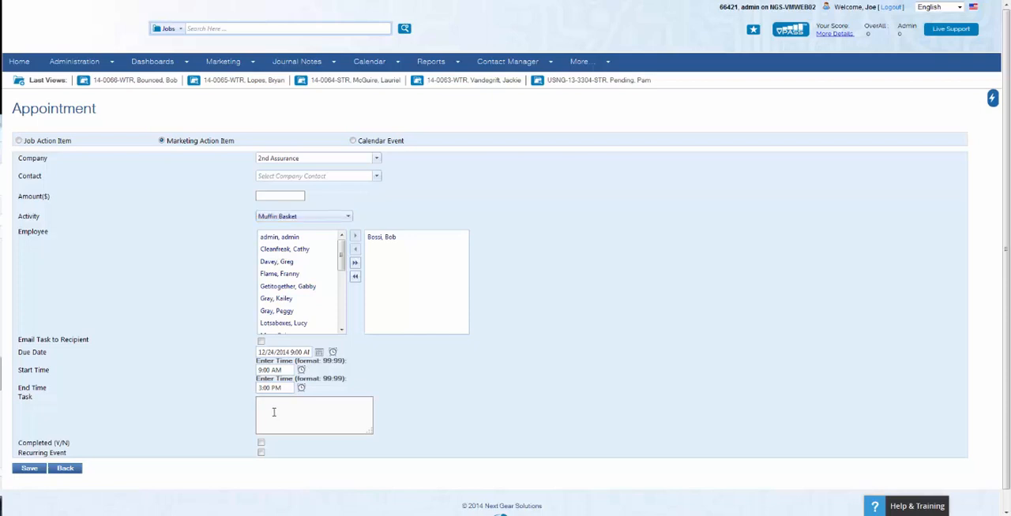
text(Office Visit)
Switch the appointment type to Calendar Event and set its end date to 12/31/2014
click(354, 142)
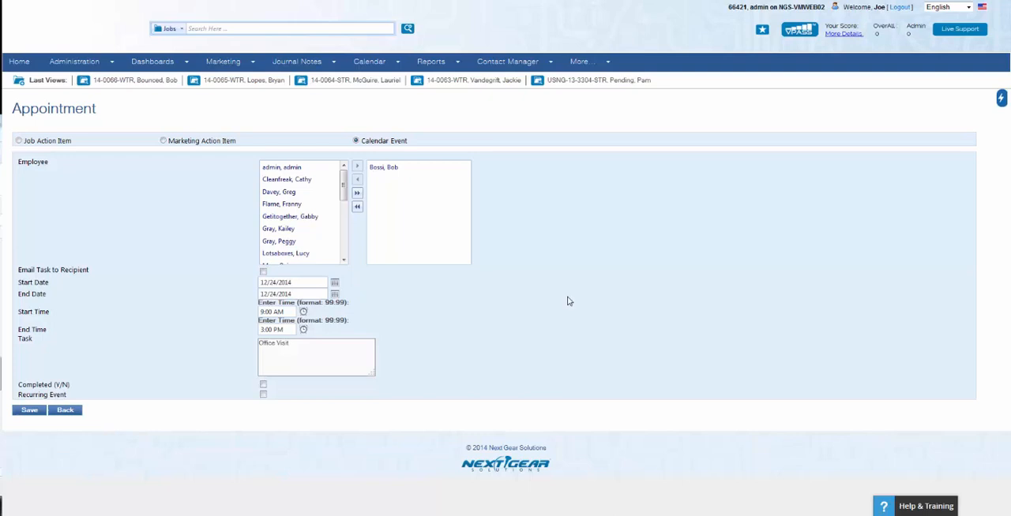
click(371, 169)
click(297, 216)
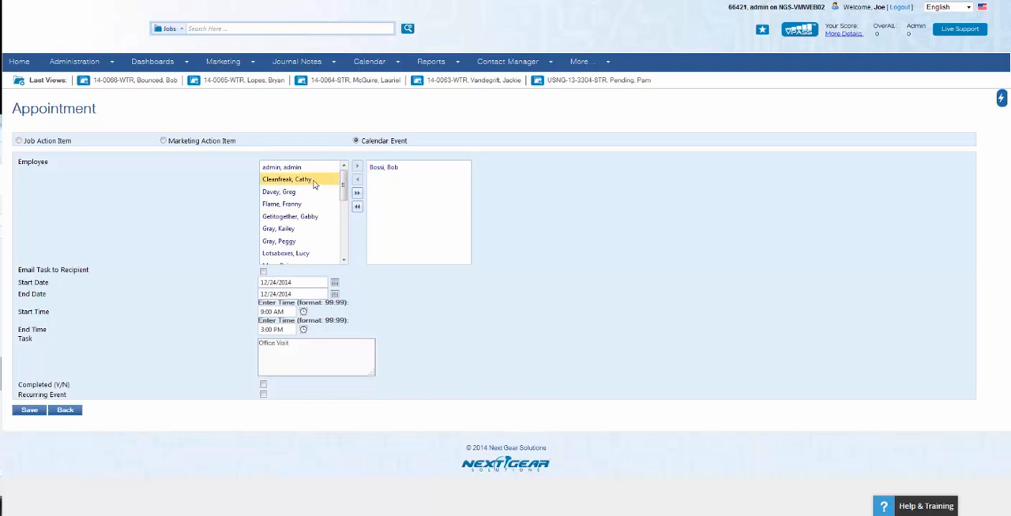
click(263, 273)
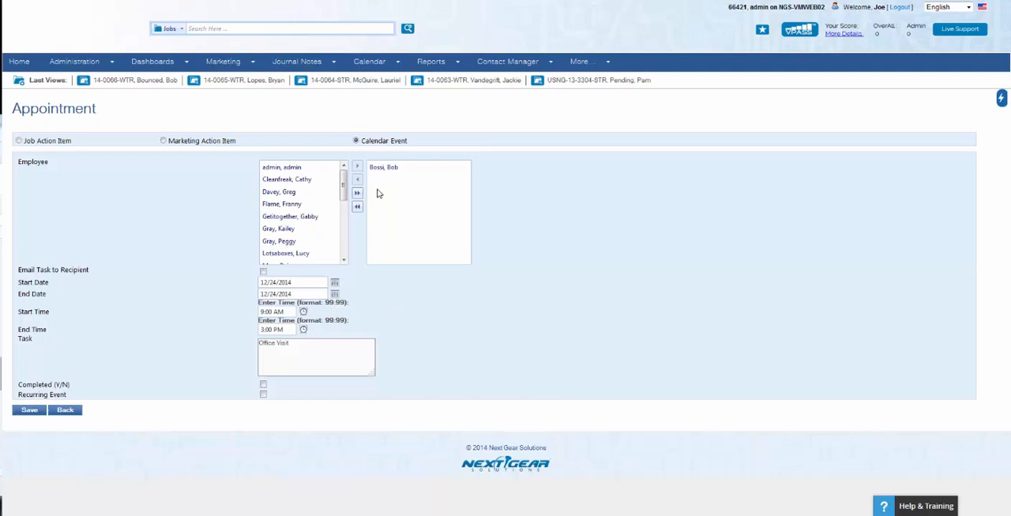
click(334, 296)
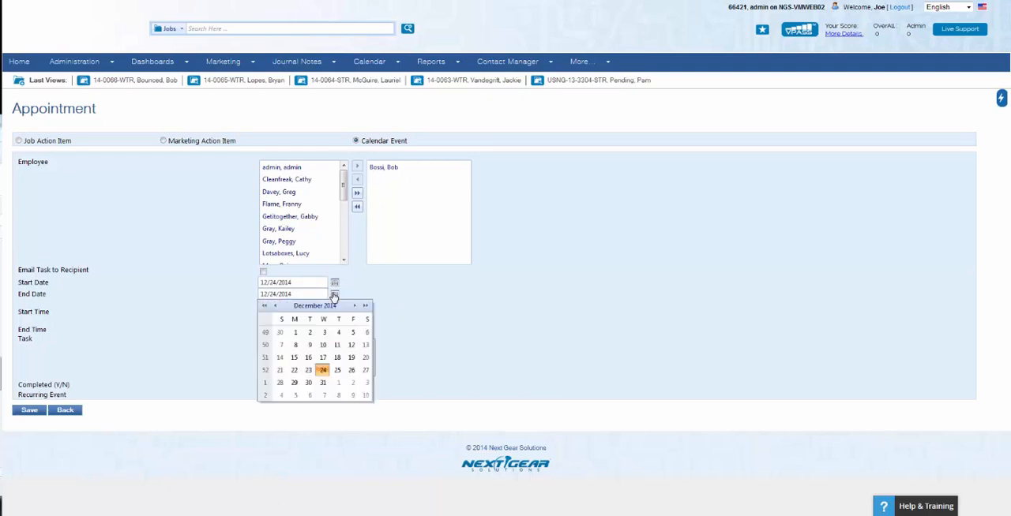
click(323, 383)
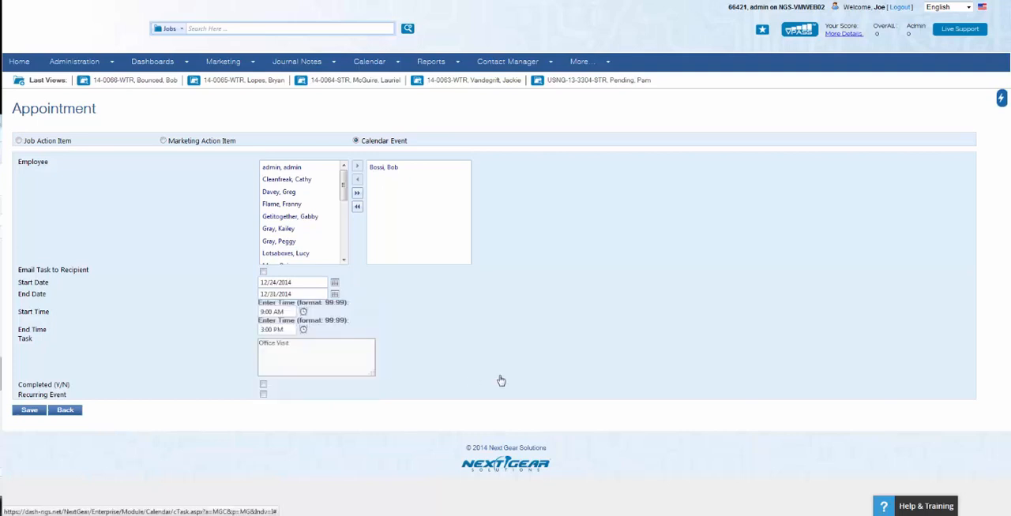